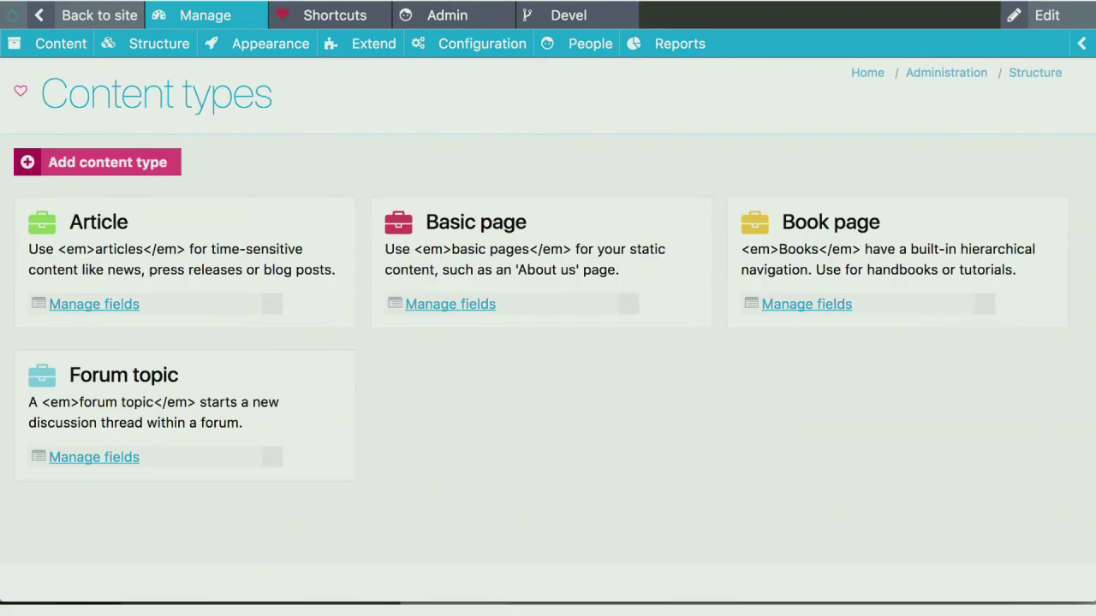
Step: Show the additional operations available for the Article content type
{"action": "left_click", "coordinate": [270, 304]}
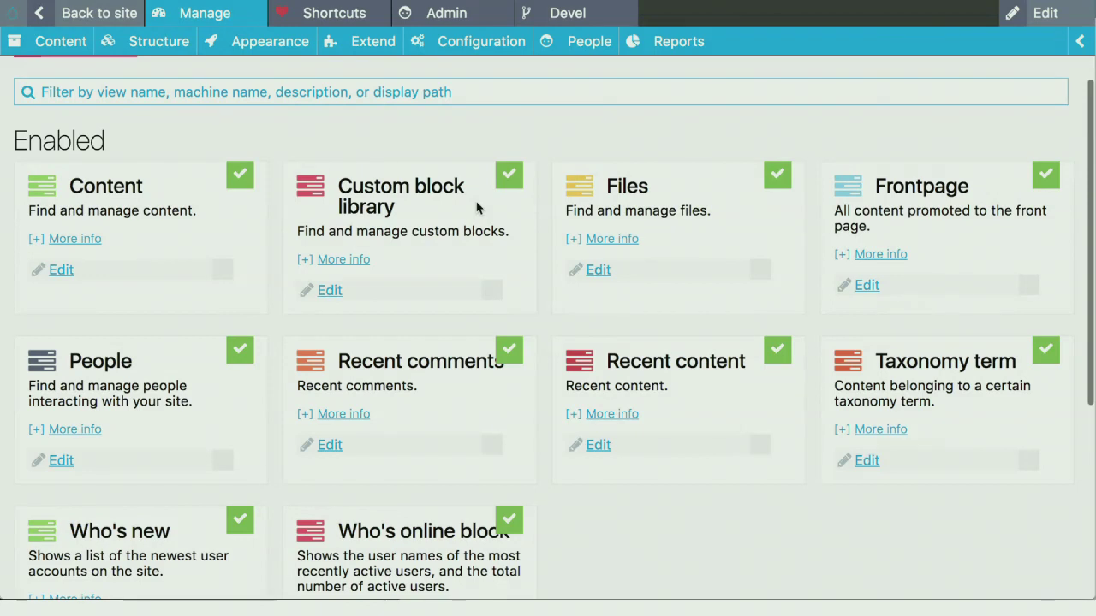
Step: Look over the enabled and disabled views and filter the views list by "who"
{"action": "scroll", "coordinate": [476, 208], "scroll_direction": "down", "scroll_amount": 8}
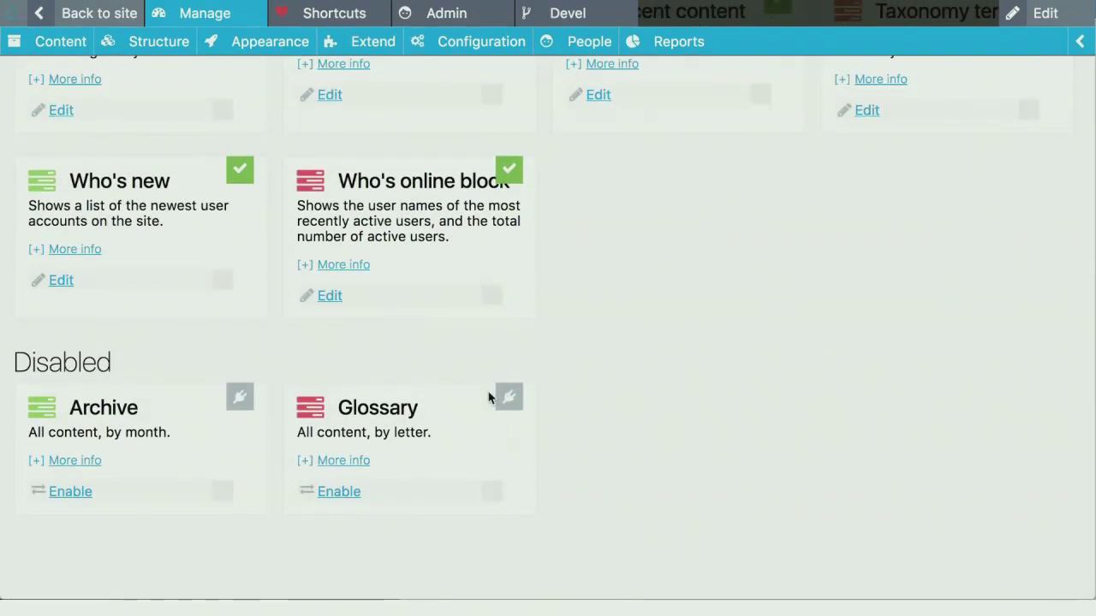
{"action": "scroll", "coordinate": [479, 399], "scroll_direction": "up", "scroll_amount": 11}
{"action": "left_click", "coordinate": [243, 235]}
{"action": "type", "text": "who"}
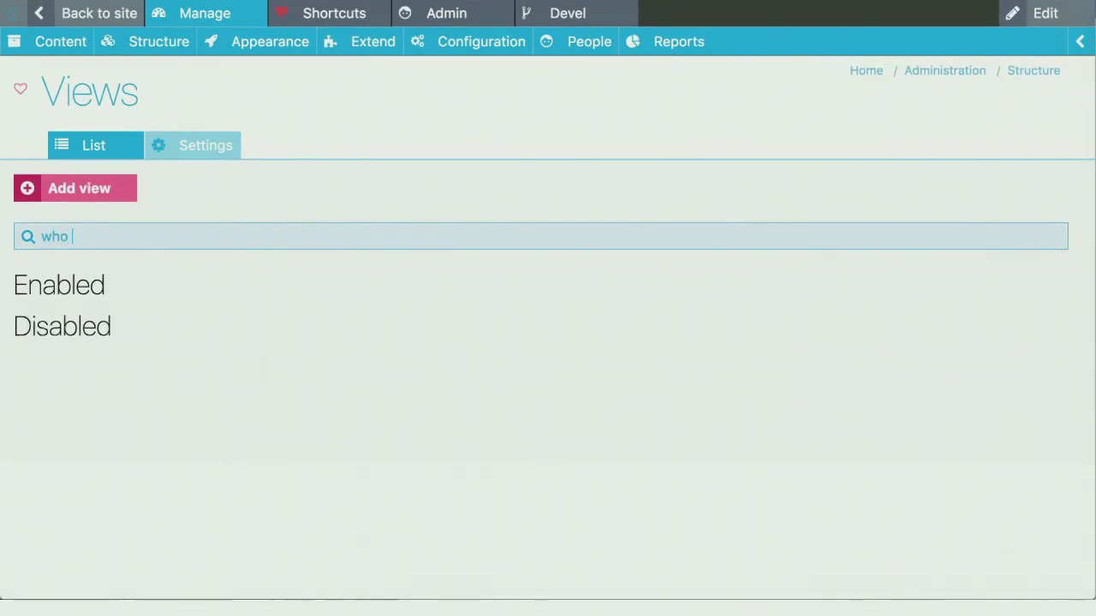
{"action": "key", "text": "BackSpace"}
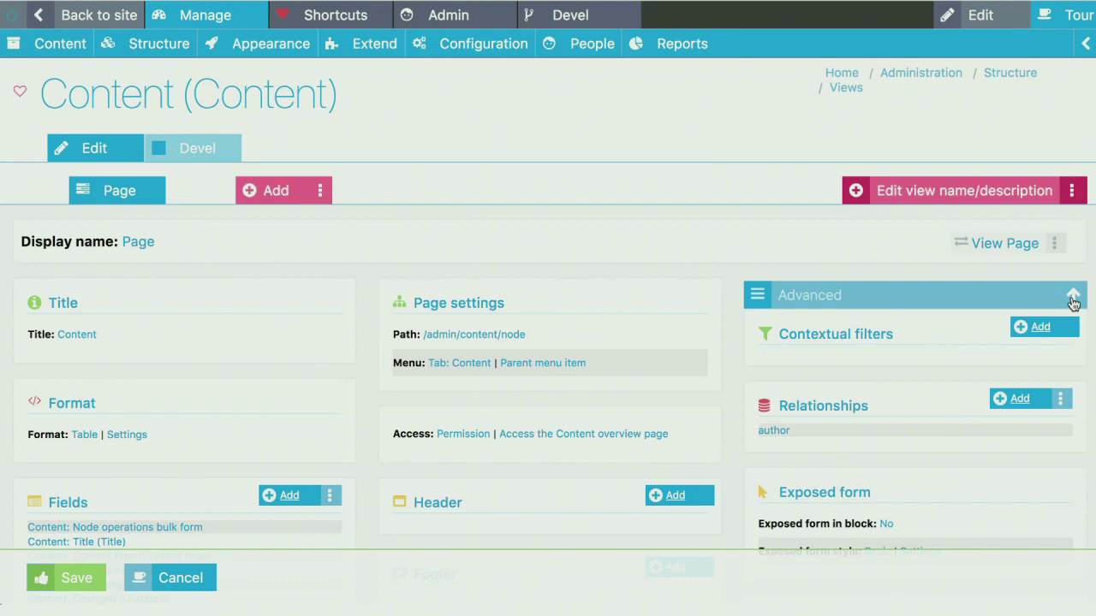
Step: Toggle the Content view's Advanced section and show its view actions and the display types that can be added
{"action": "left_click", "coordinate": [1072, 298]}
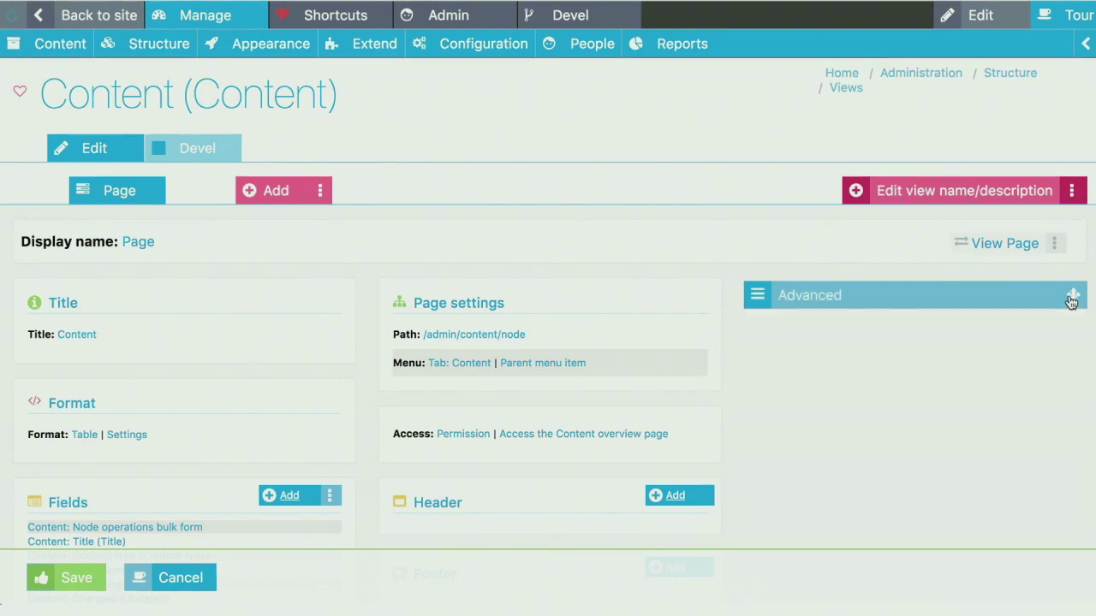
{"action": "left_click", "coordinate": [1071, 190]}
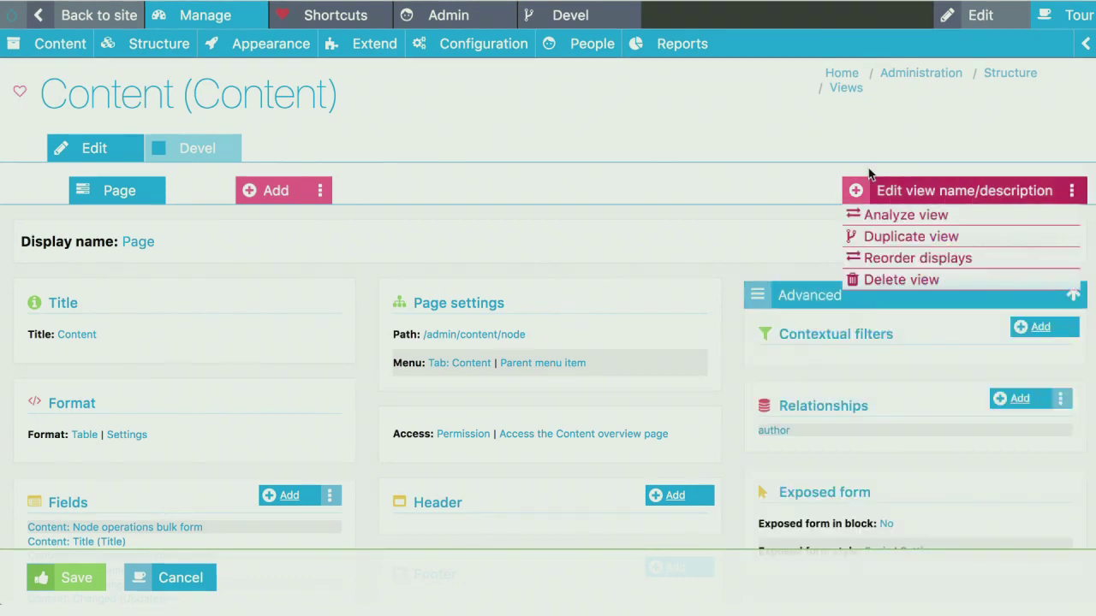
{"action": "left_click", "coordinate": [319, 195]}
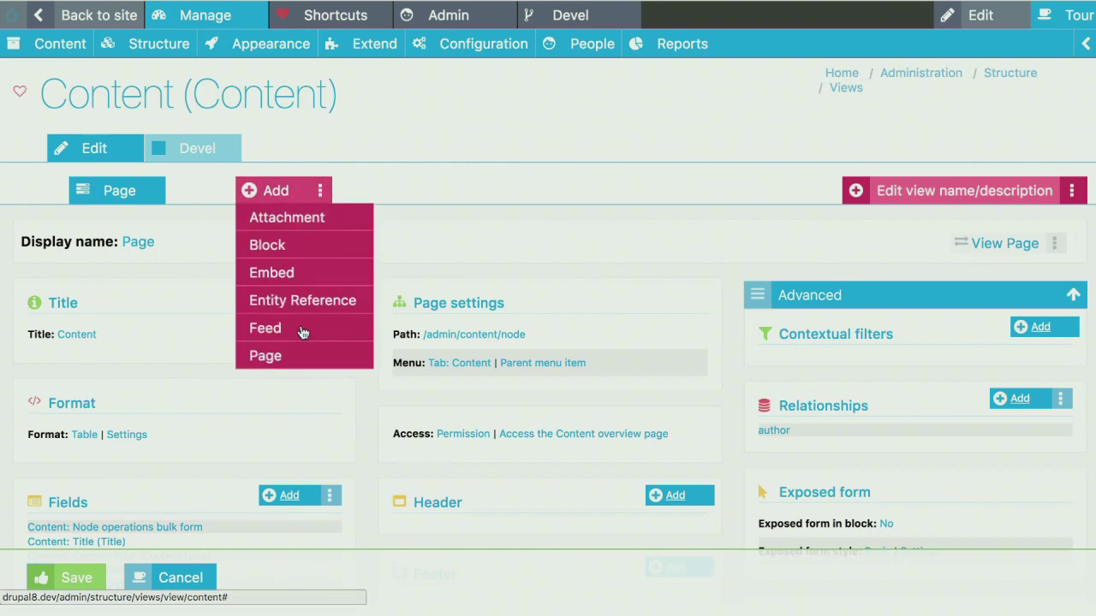
Step: Review the Content view's settings from Title and Format down to Filter criteria, and open the extra actions for Fields
{"action": "scroll", "coordinate": [146, 244], "scroll_direction": "down", "scroll_amount": 2}
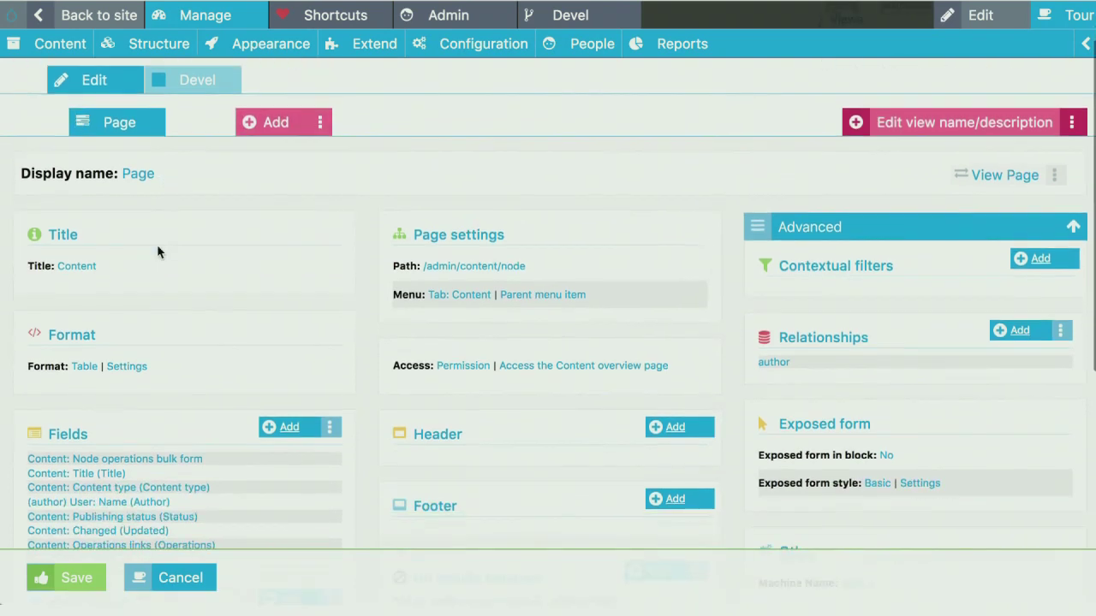
{"action": "left_click_drag", "start_coordinate": [72, 230], "coordinate": [24, 234]}
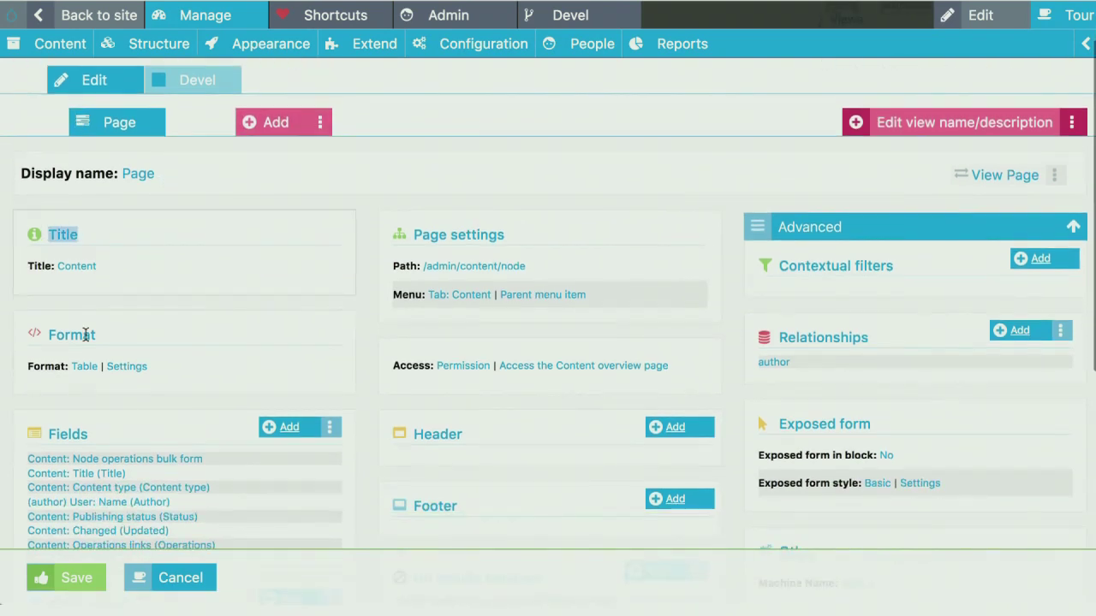
{"action": "scroll", "coordinate": [178, 353], "scroll_direction": "down", "scroll_amount": 5}
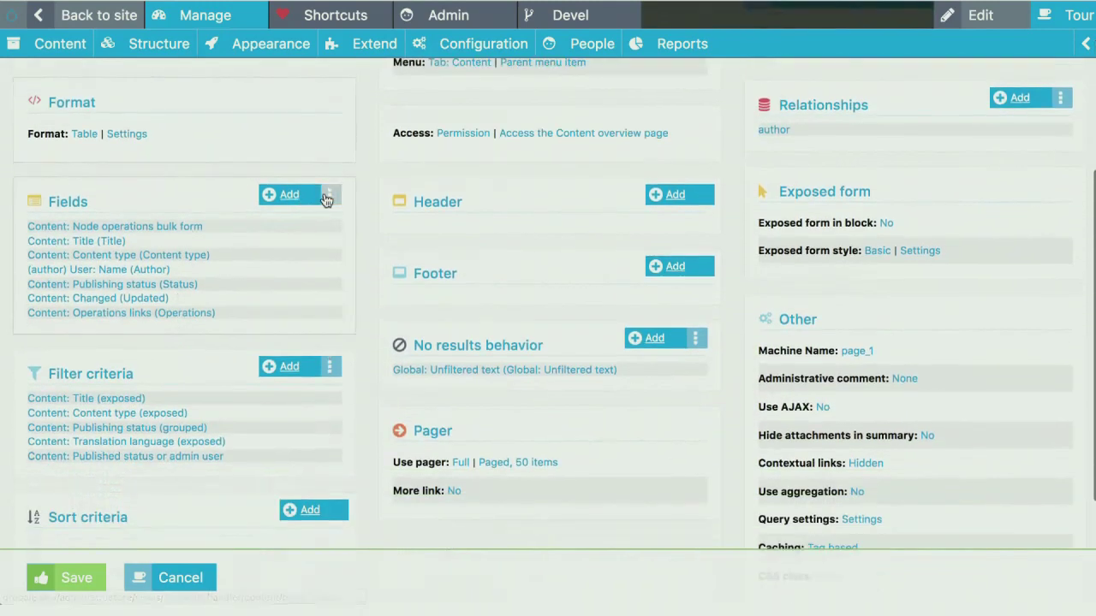
{"action": "left_click", "coordinate": [328, 196]}
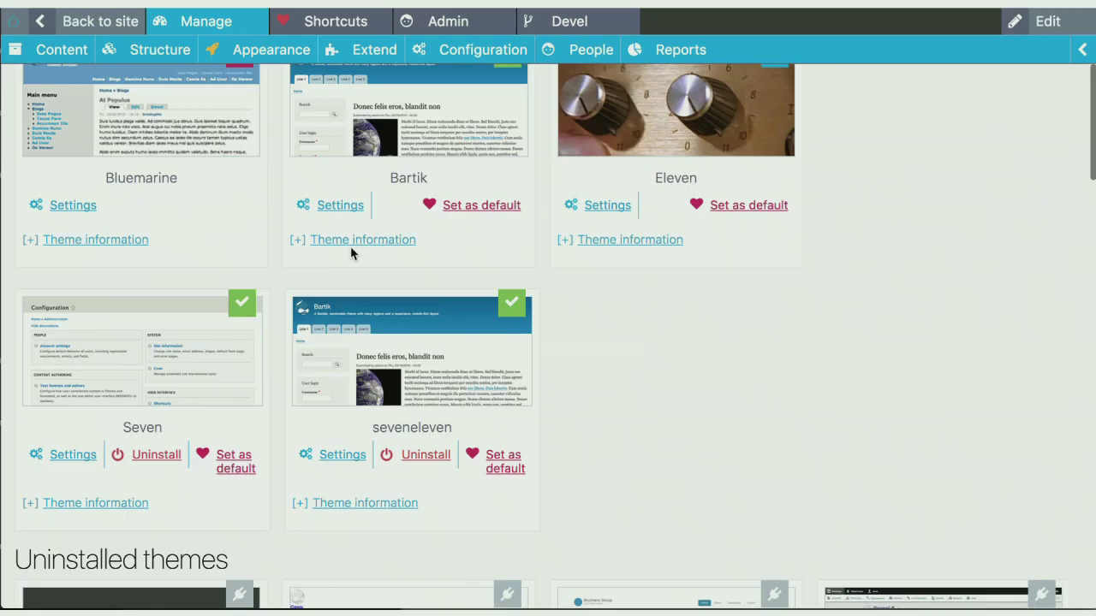
Step: Examine the installed and uninstalled themes and the administration theme setting on the Appearance page
{"action": "scroll", "coordinate": [350, 252], "scroll_direction": "down", "scroll_amount": 3}
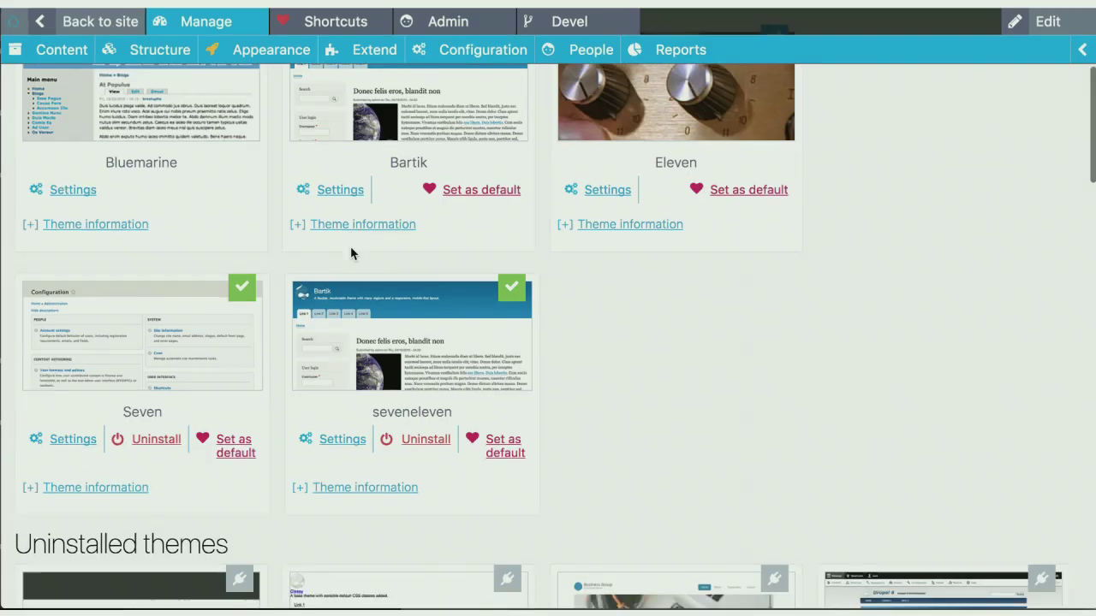
{"action": "scroll", "coordinate": [350, 251], "scroll_direction": "down", "scroll_amount": 3}
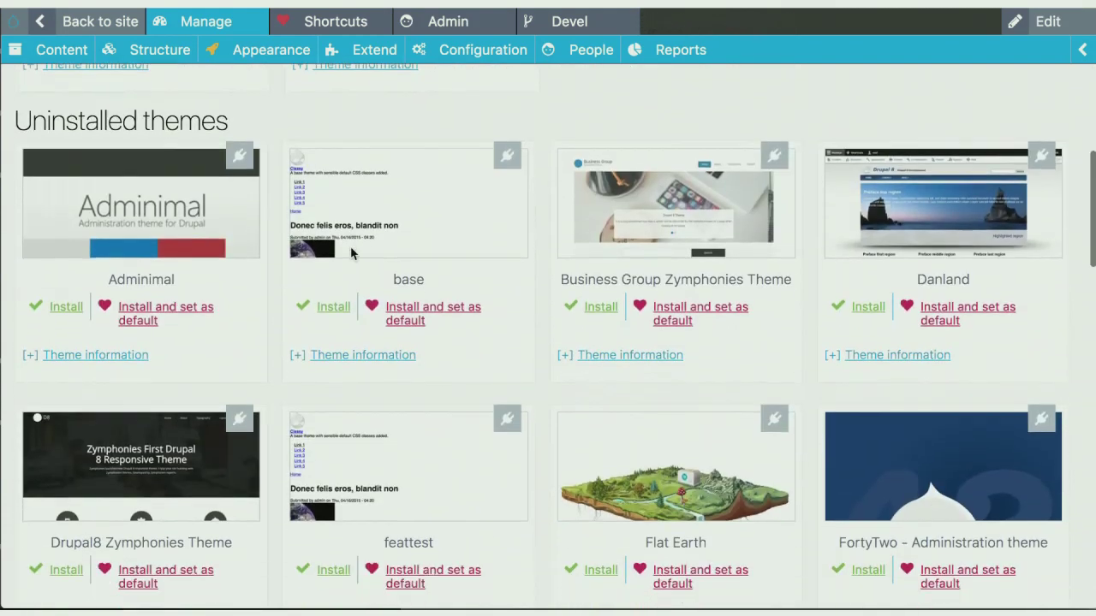
{"action": "scroll", "coordinate": [350, 252], "scroll_direction": "down", "scroll_amount": 3}
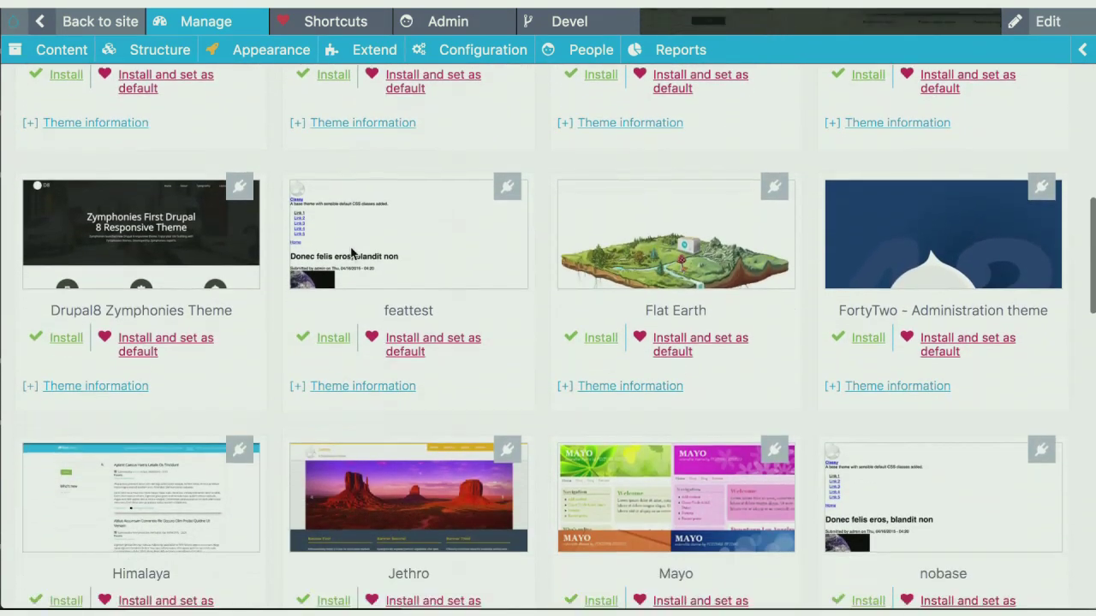
{"action": "scroll", "coordinate": [350, 252], "scroll_direction": "down", "scroll_amount": 8}
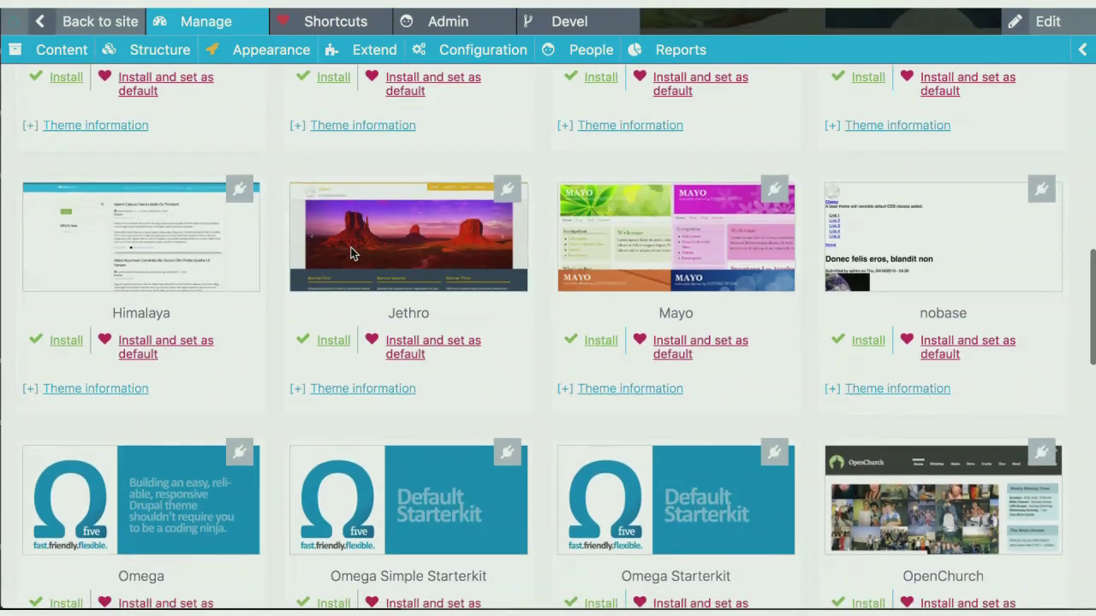
{"action": "scroll", "coordinate": [350, 252], "scroll_direction": "down", "scroll_amount": 8}
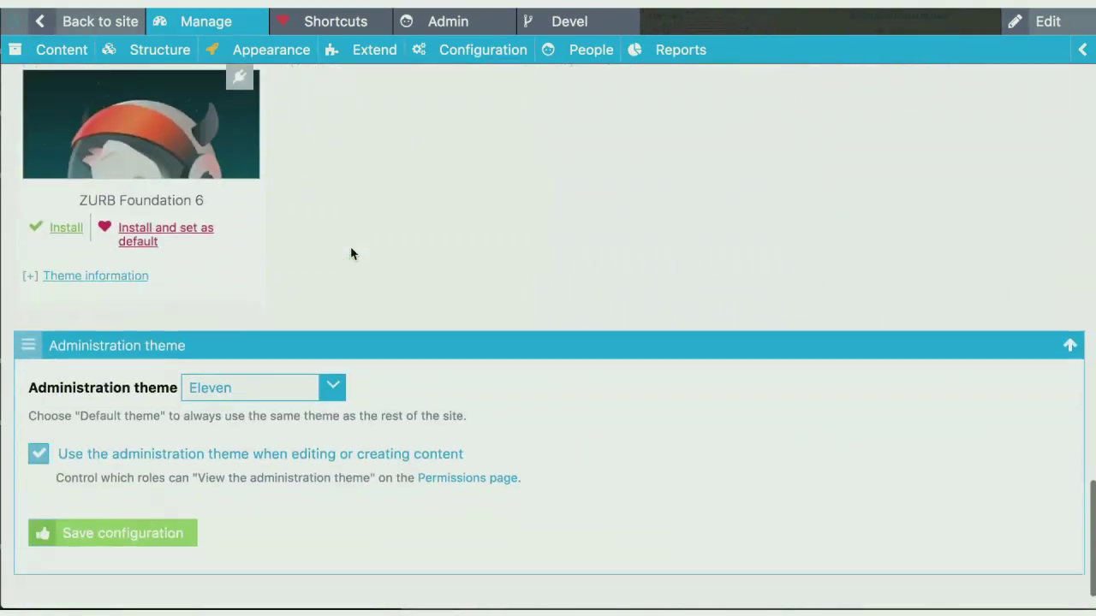
{"action": "scroll", "coordinate": [350, 253], "scroll_direction": "up", "scroll_amount": 20}
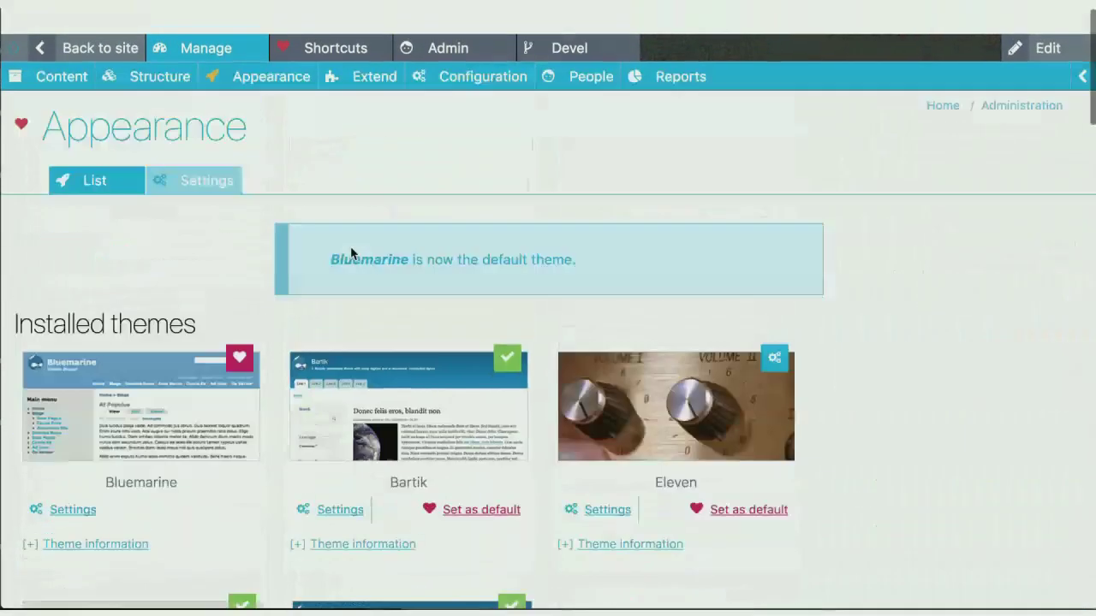
Step: Set Bartik as the default theme
{"action": "scroll", "coordinate": [350, 253], "scroll_direction": "down", "scroll_amount": 1}
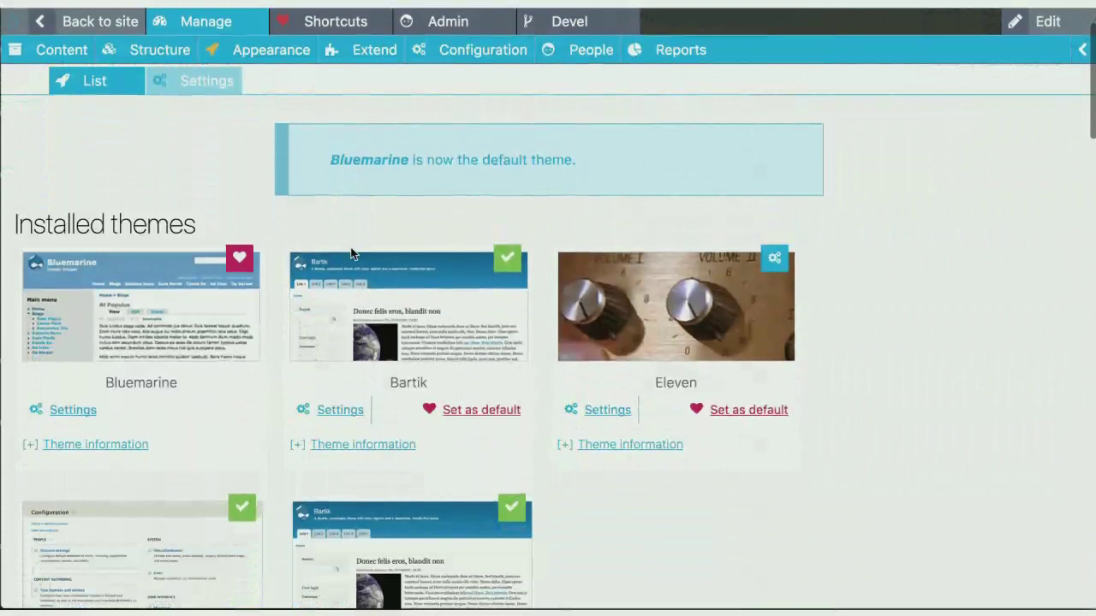
{"action": "left_click", "coordinate": [476, 415]}
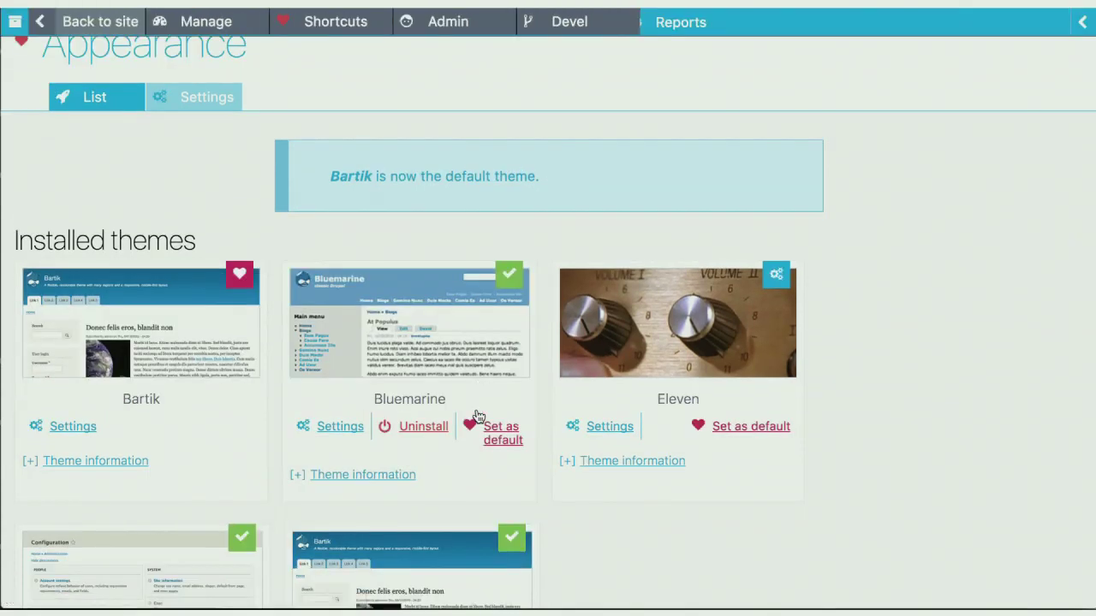
Step: Expand the theme information for the installed Bluemarine and Eleven themes
{"action": "scroll", "coordinate": [468, 440], "scroll_direction": "down", "scroll_amount": 3}
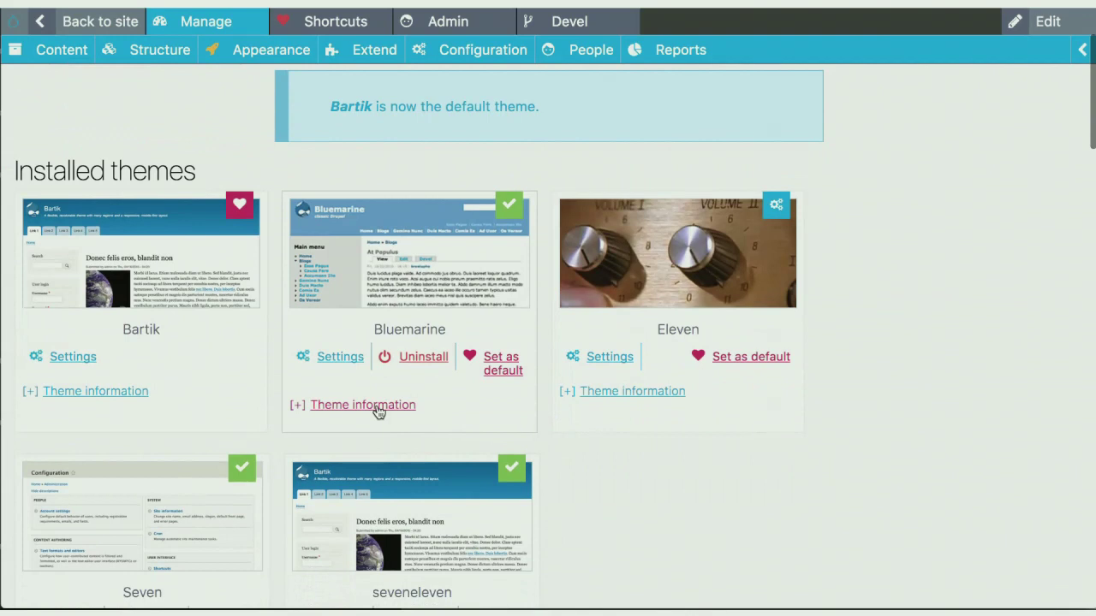
{"action": "left_click", "coordinate": [374, 408]}
{"action": "left_click", "coordinate": [605, 394]}
Step: View the theme information of the uninstalled Business Group Zymphonies Theme and Adminimal, collapsing the Business Group details again
{"action": "scroll", "coordinate": [553, 420], "scroll_direction": "down", "scroll_amount": 10}
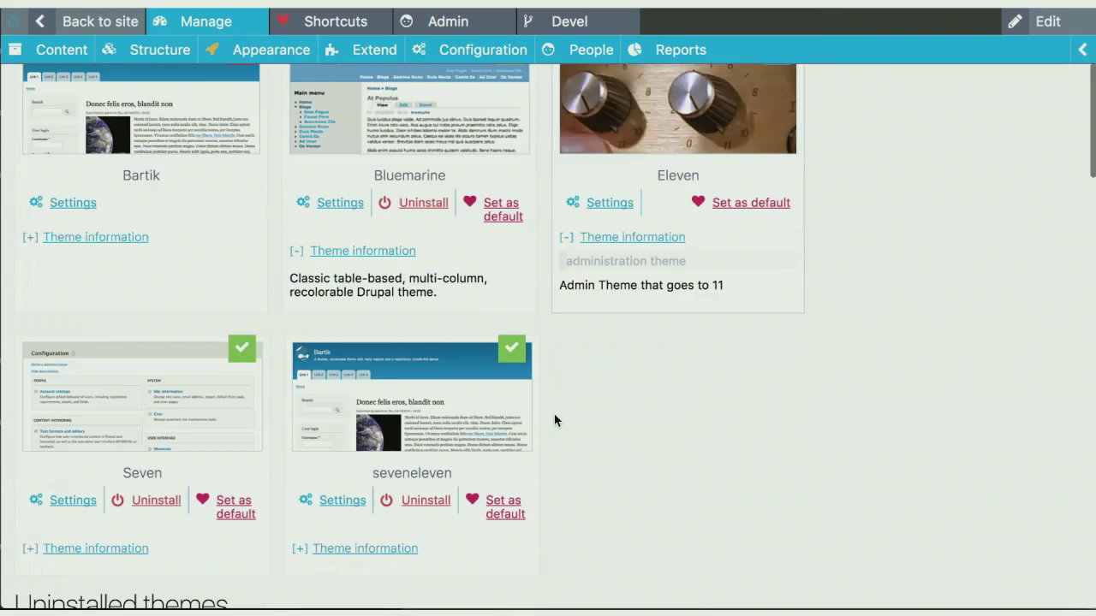
{"action": "left_click", "coordinate": [609, 453]}
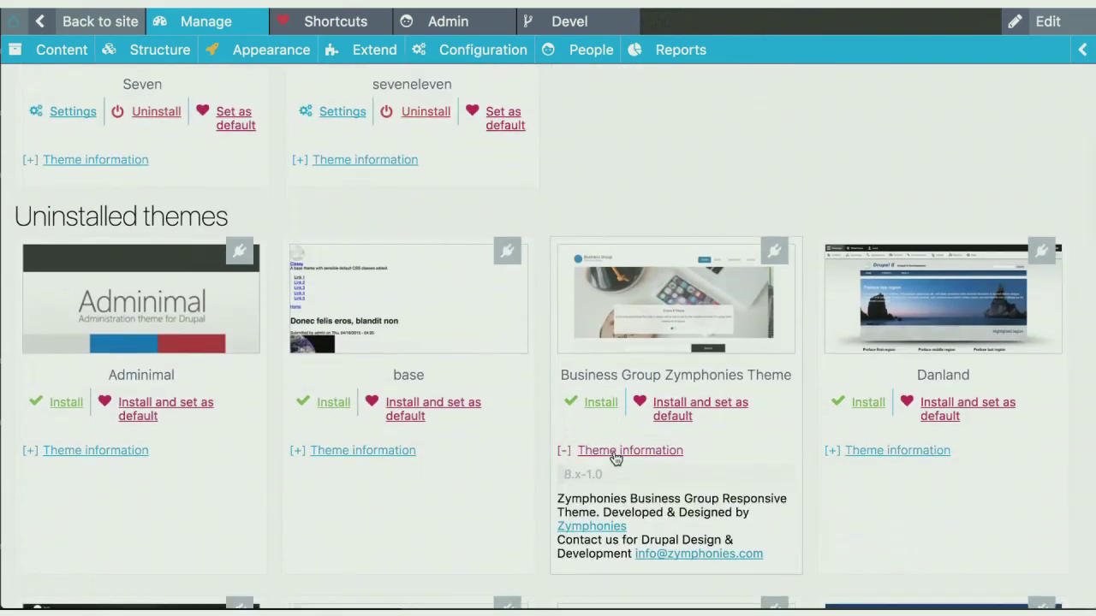
{"action": "scroll", "coordinate": [590, 441], "scroll_direction": "down", "scroll_amount": 1}
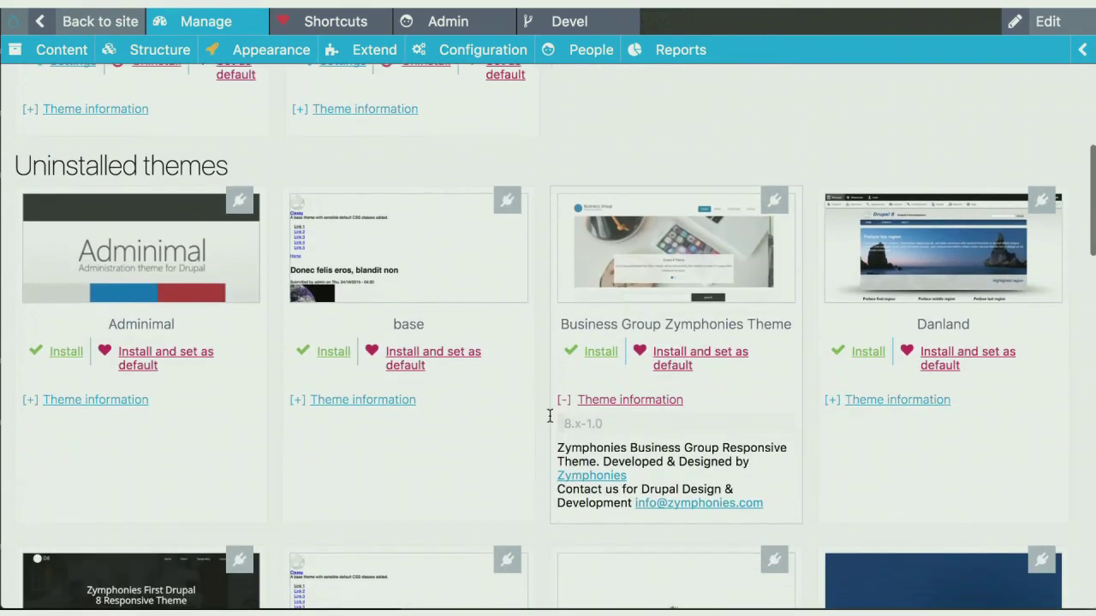
{"action": "left_click", "coordinate": [117, 399]}
{"action": "left_click", "coordinate": [589, 397]}
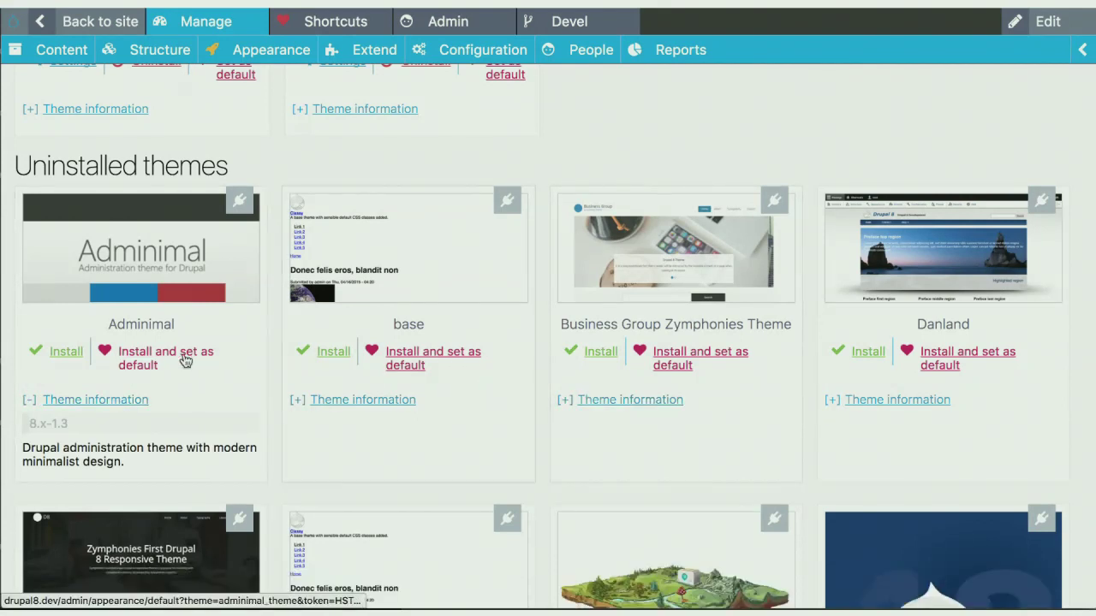
Step: Install the Adminimal theme without making it the default
{"action": "left_click", "coordinate": [67, 353]}
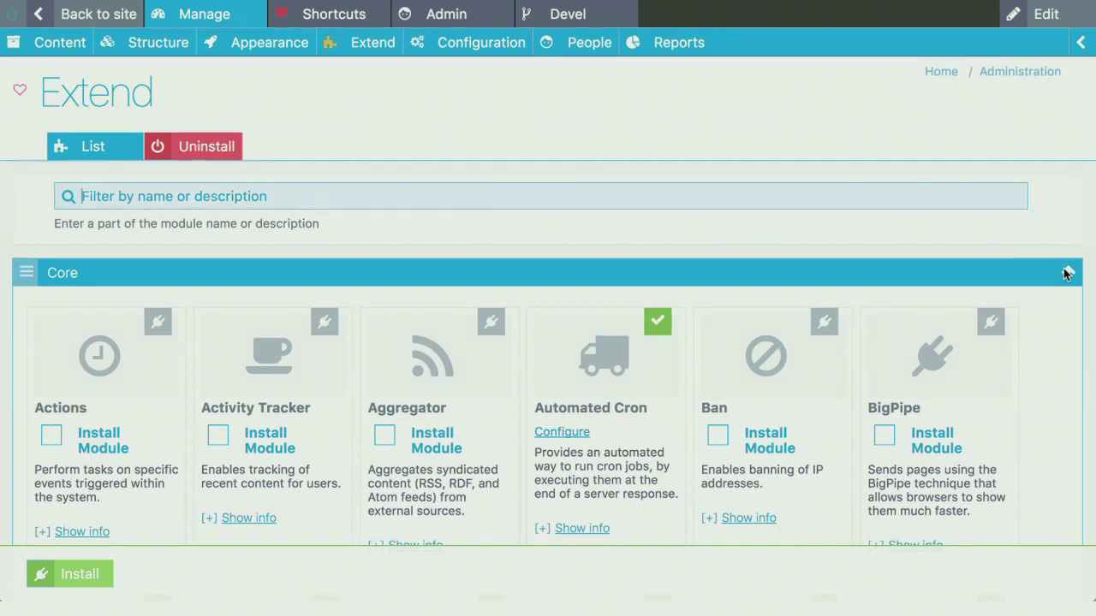
Step: Collapse the Core, Core (Experimental) and Development module groups on the Extend page
{"action": "left_click", "coordinate": [1066, 273]}
{"action": "scroll", "coordinate": [842, 197], "scroll_direction": "down", "scroll_amount": 1}
{"action": "scroll", "coordinate": [843, 197], "scroll_direction": "down", "scroll_amount": 3}
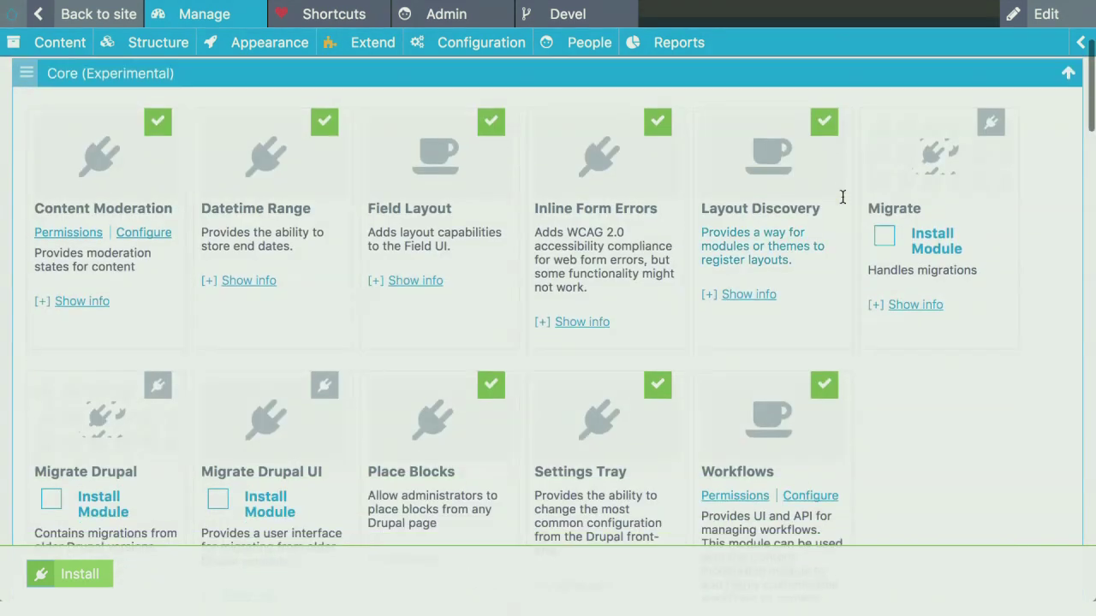
{"action": "left_click", "coordinate": [1068, 72]}
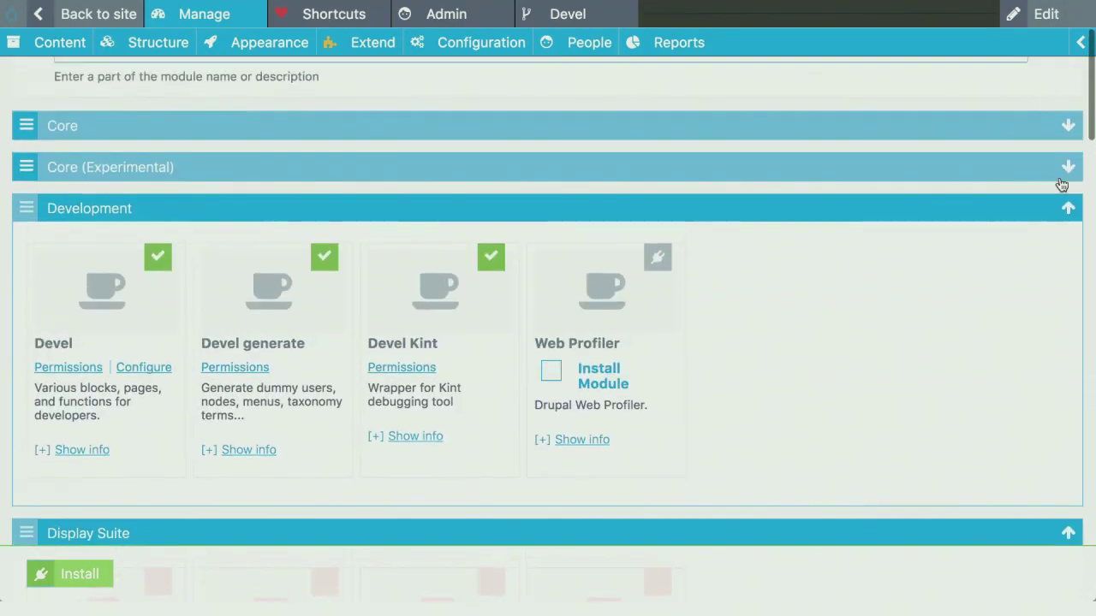
{"action": "left_click", "coordinate": [1068, 208]}
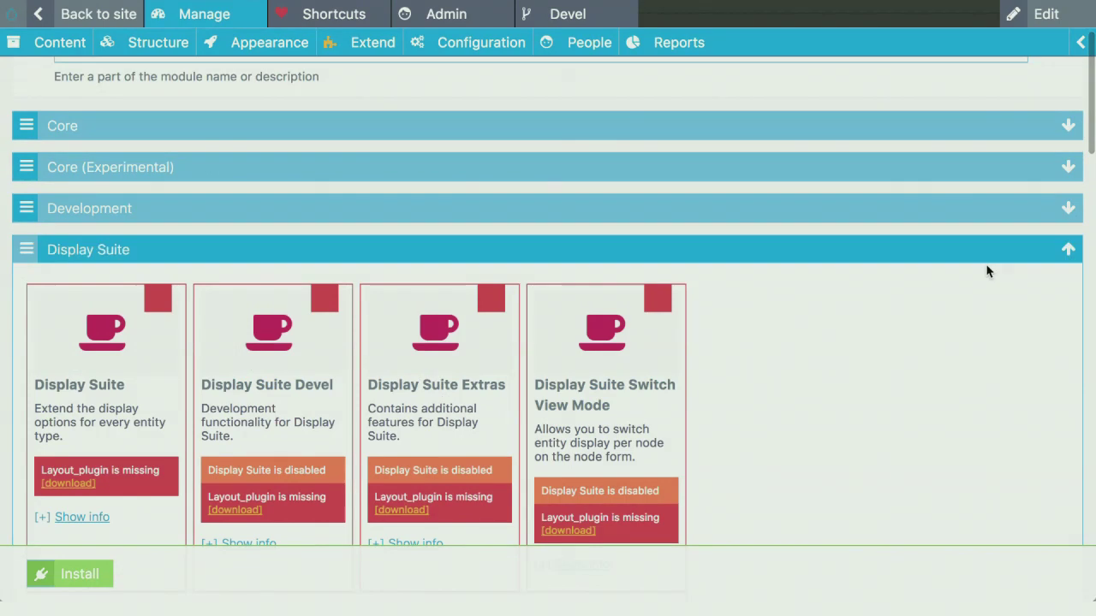
Step: Expand the info for the Display Suite Switch View Mode, Display Suite Devel and Display Suite modules
{"action": "scroll", "coordinate": [986, 271], "scroll_direction": "down", "scroll_amount": 1}
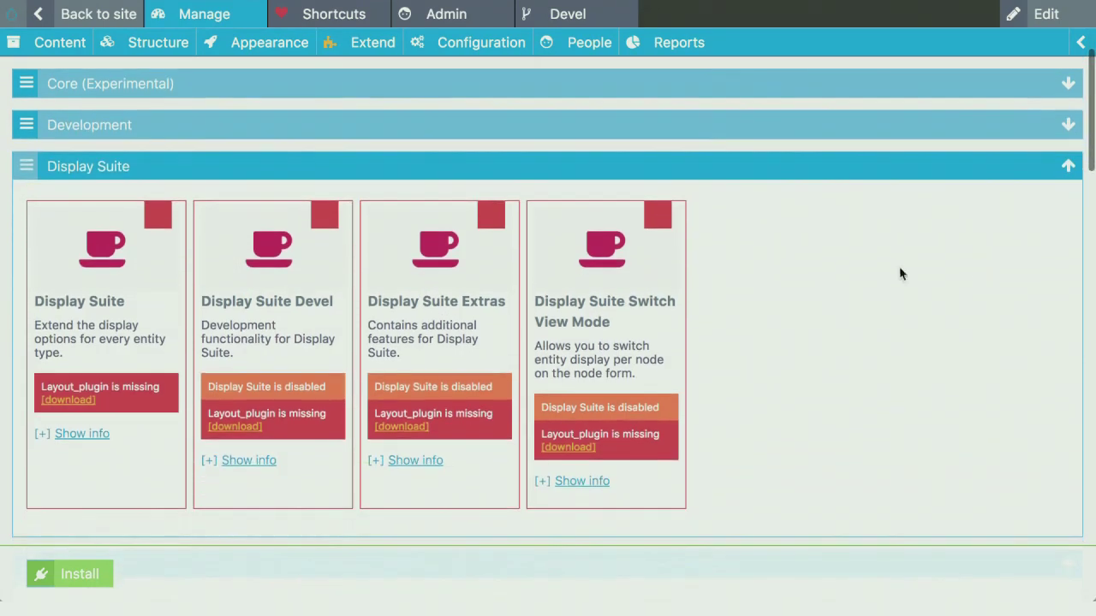
{"action": "left_click", "coordinate": [582, 482]}
{"action": "scroll", "coordinate": [420, 496], "scroll_direction": "down", "scroll_amount": 3}
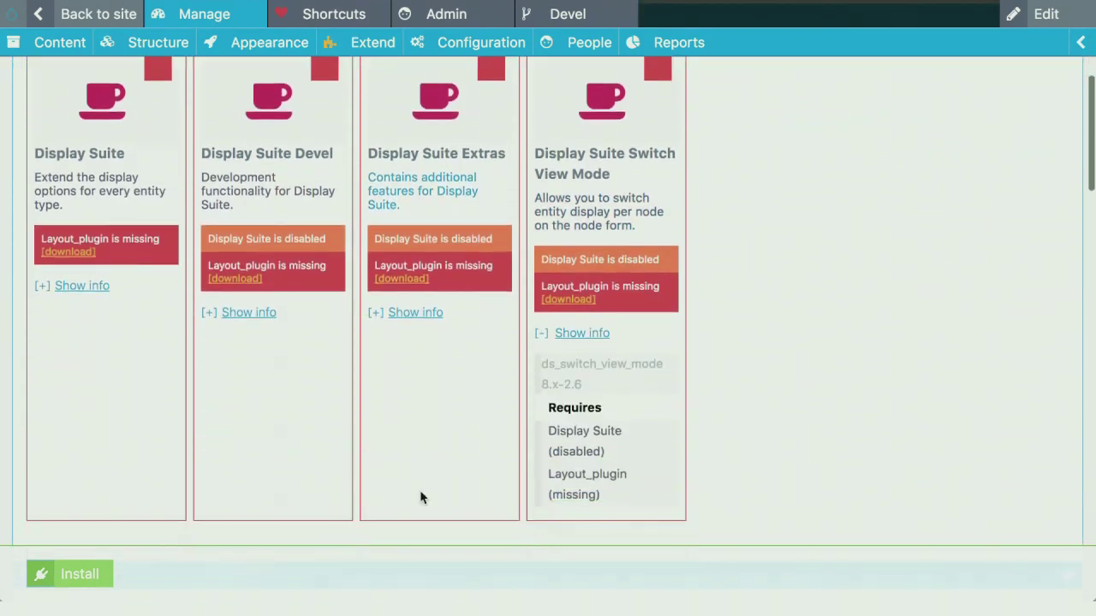
{"action": "left_click", "coordinate": [252, 259]}
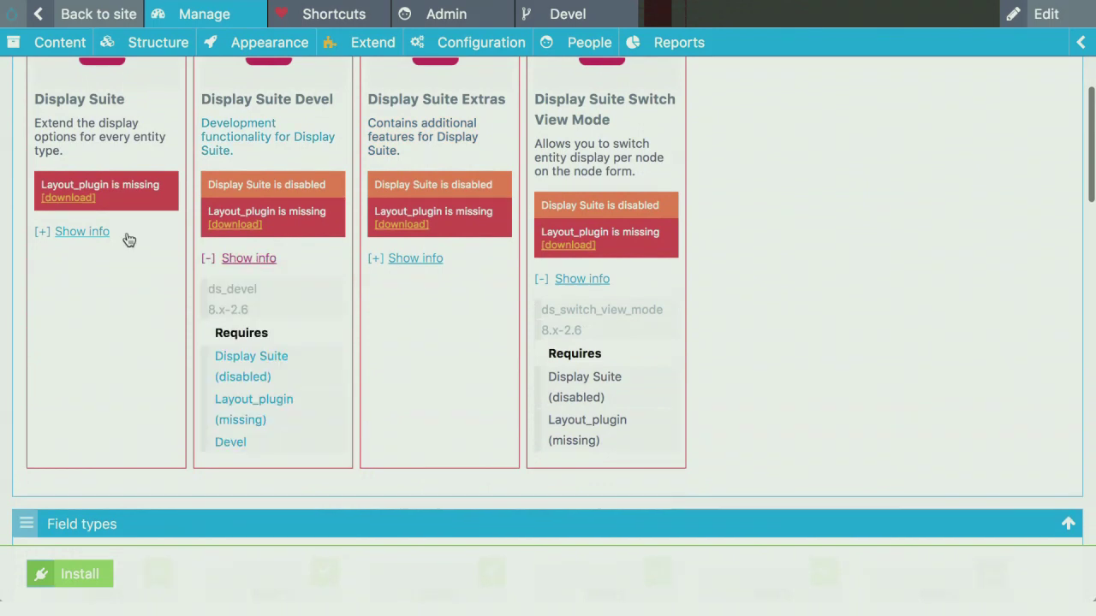
{"action": "left_click", "coordinate": [89, 231]}
Step: Examine the dependency notices and requirements of the Display Suite modules and the Field types group beneath them
{"action": "left_click_drag", "start_coordinate": [40, 183], "coordinate": [172, 198]}
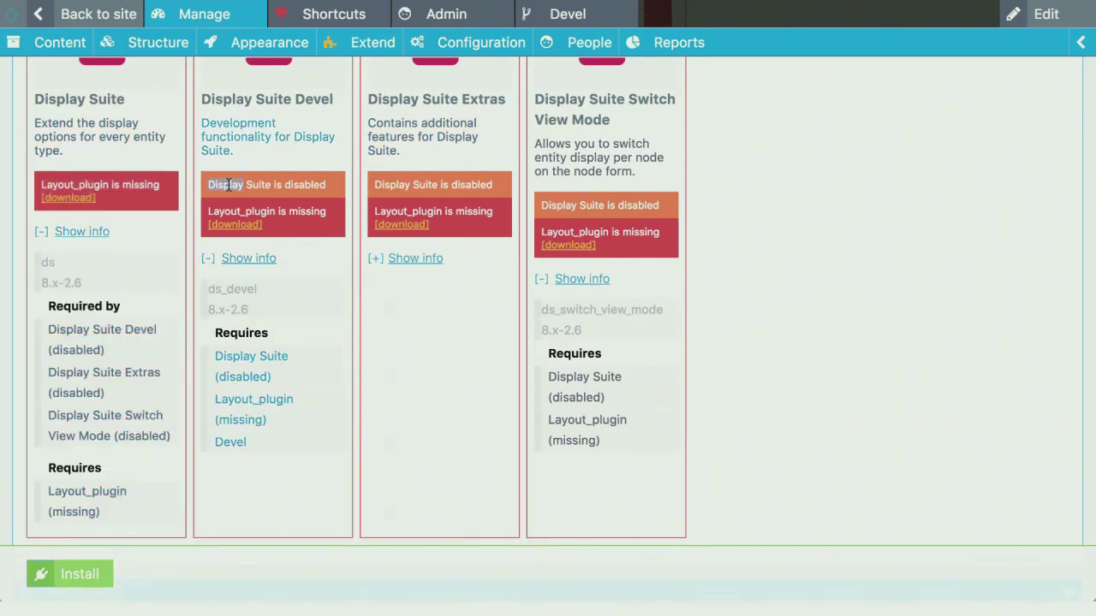
{"action": "triple_click", "coordinate": [228, 184]}
{"action": "scroll", "coordinate": [228, 185], "scroll_direction": "up", "scroll_amount": 1}
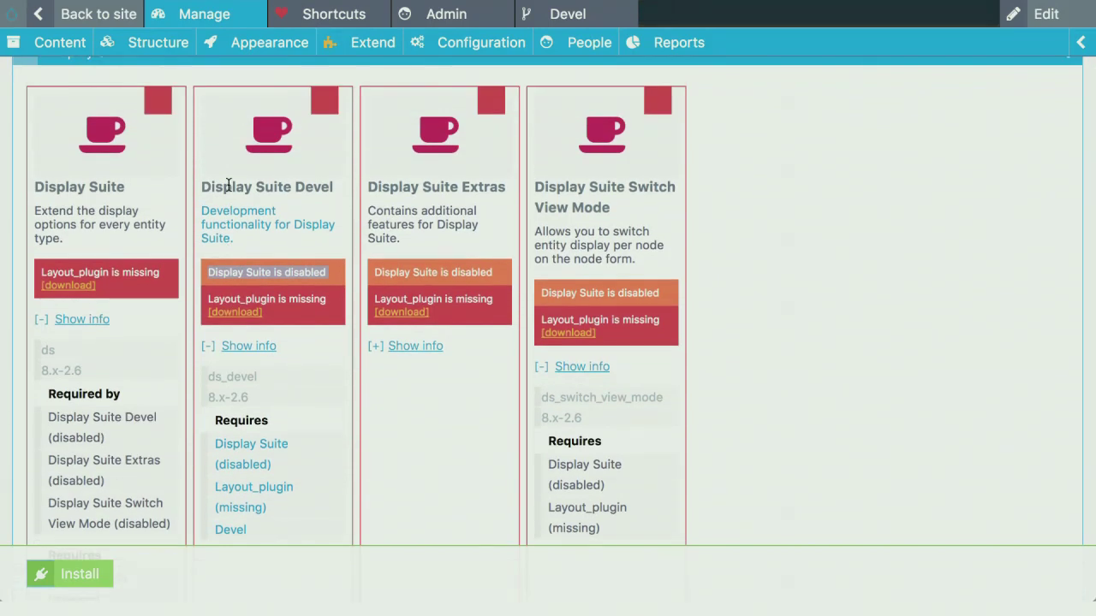
{"action": "scroll", "coordinate": [182, 270], "scroll_direction": "down", "scroll_amount": 1}
{"action": "scroll", "coordinate": [182, 270], "scroll_direction": "down", "scroll_amount": 10}
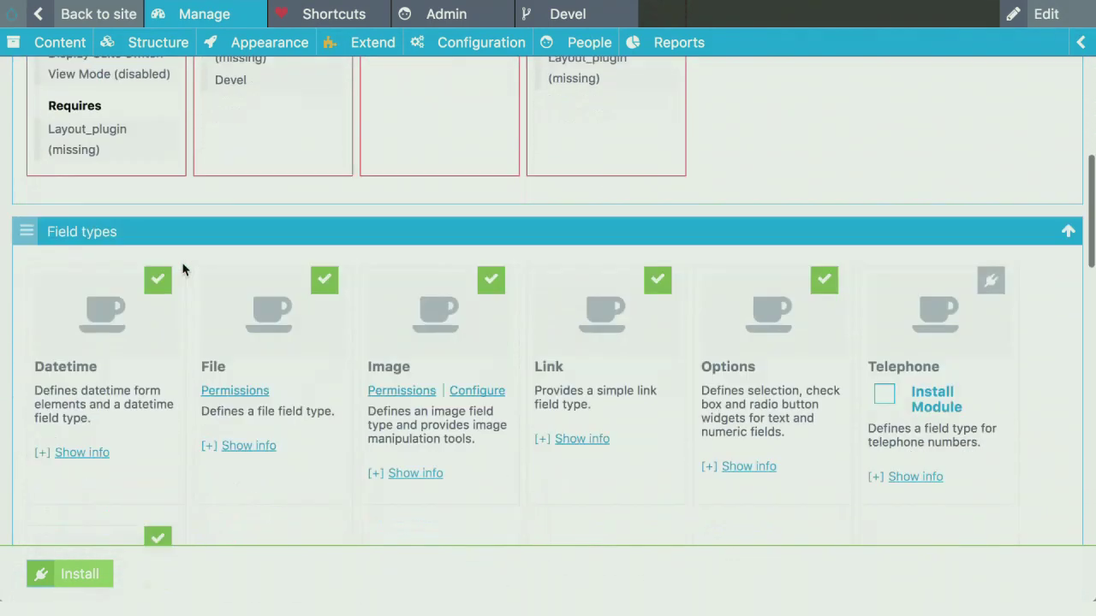
{"action": "scroll", "coordinate": [182, 270], "scroll_direction": "up", "scroll_amount": 6}
{"action": "scroll", "coordinate": [183, 269], "scroll_direction": "down", "scroll_amount": 8}
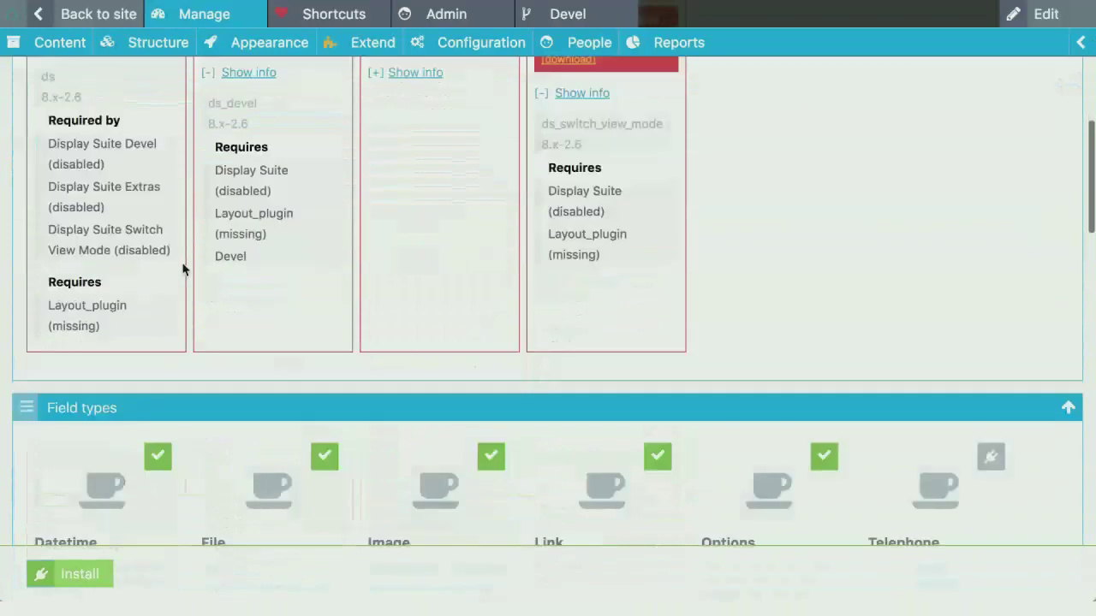
Step: Install the HAL and HTTP Basic Authentication modules from the Web services group, accepting the required Serialization module
{"action": "scroll", "coordinate": [182, 269], "scroll_direction": "down", "scroll_amount": 5}
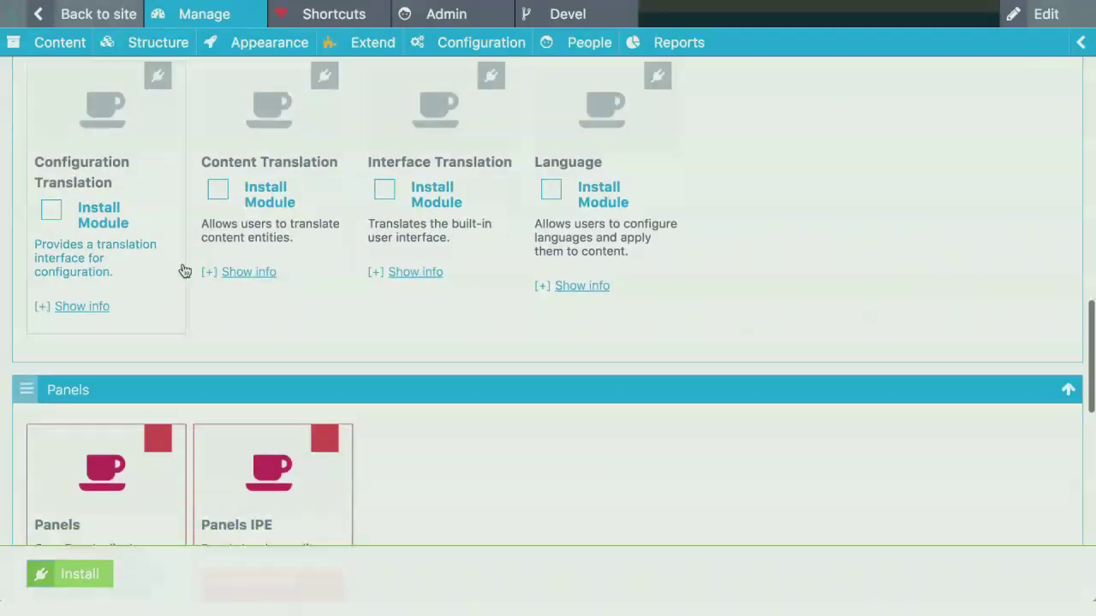
{"action": "scroll", "coordinate": [184, 270], "scroll_direction": "down", "scroll_amount": 2}
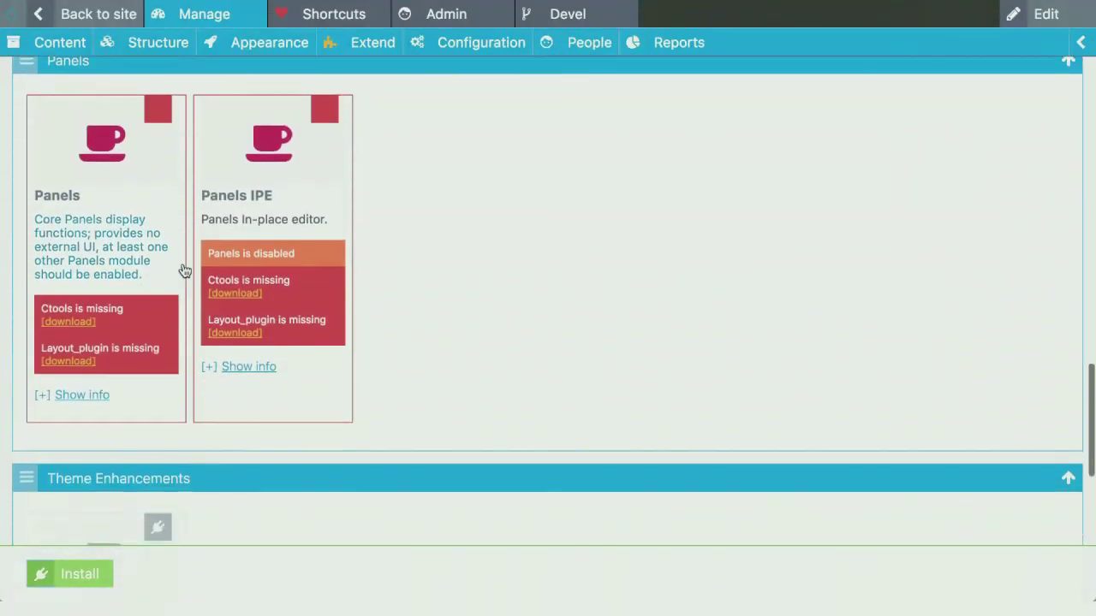
{"action": "scroll", "coordinate": [184, 271], "scroll_direction": "down", "scroll_amount": 5}
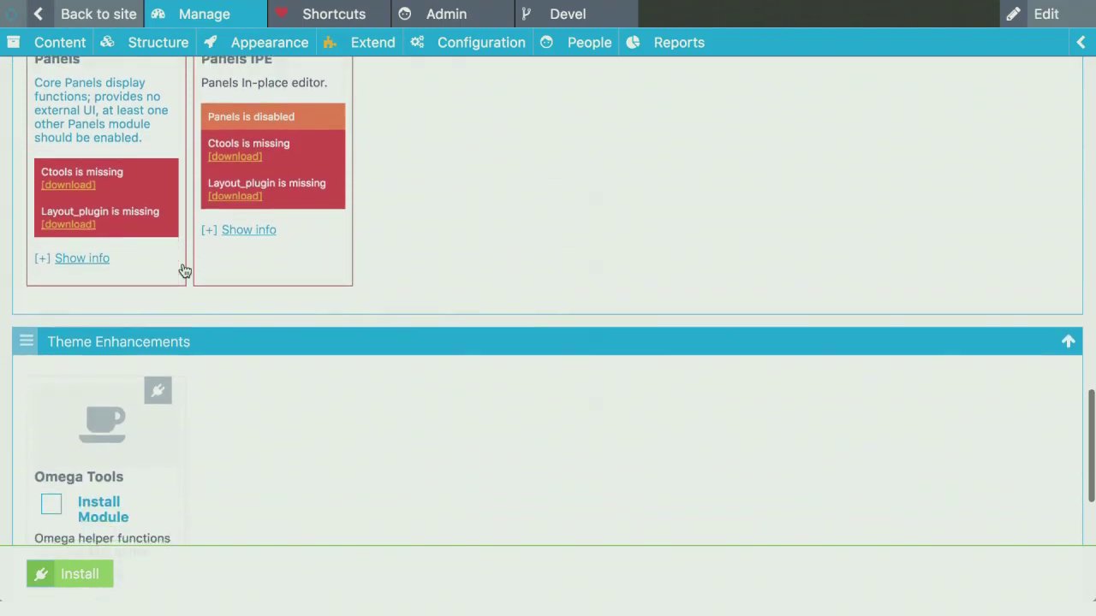
{"action": "scroll", "coordinate": [184, 270], "scroll_direction": "down", "scroll_amount": 3}
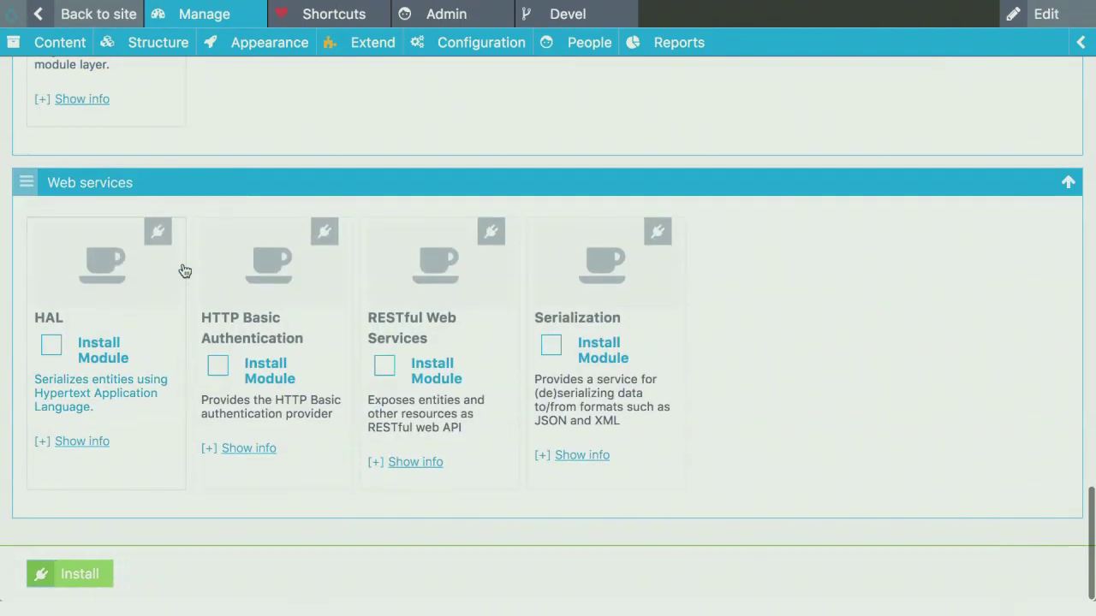
{"action": "left_click", "coordinate": [217, 366]}
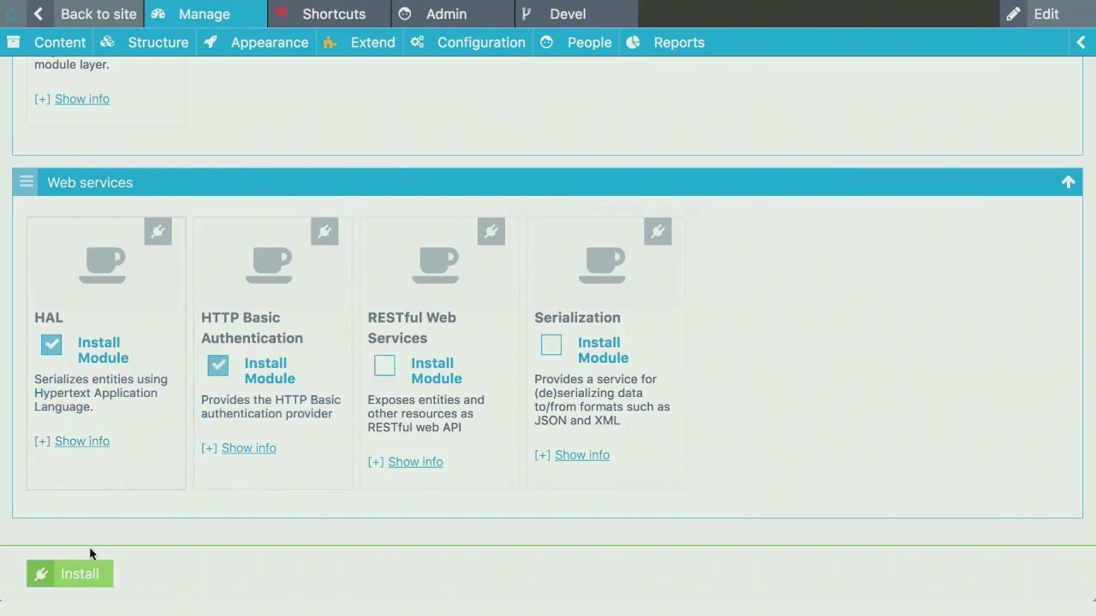
{"action": "left_click", "coordinate": [76, 577]}
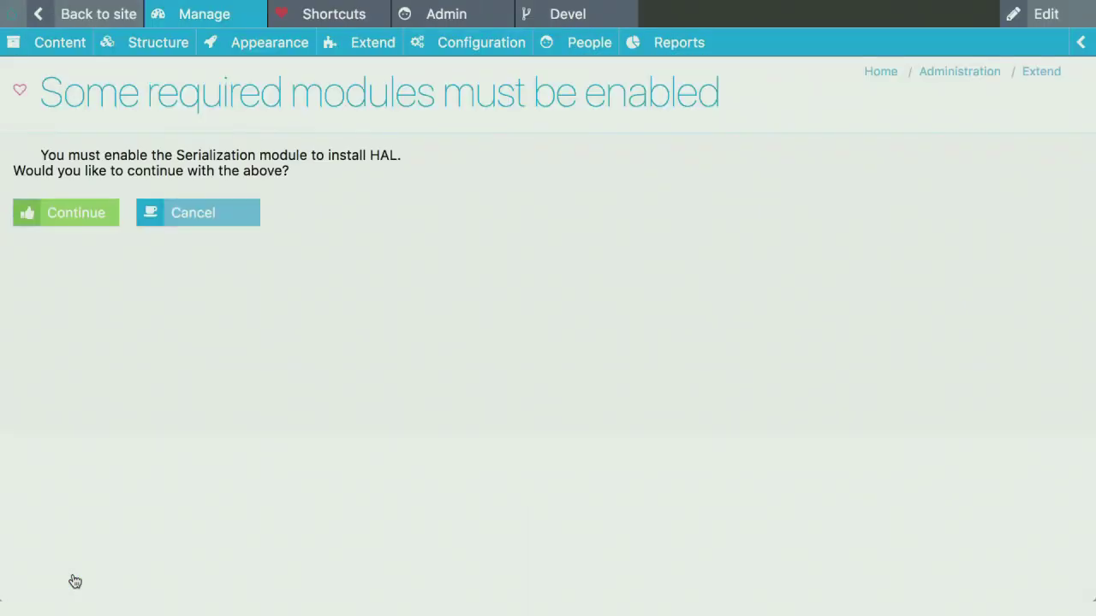
{"action": "left_click", "coordinate": [41, 219]}
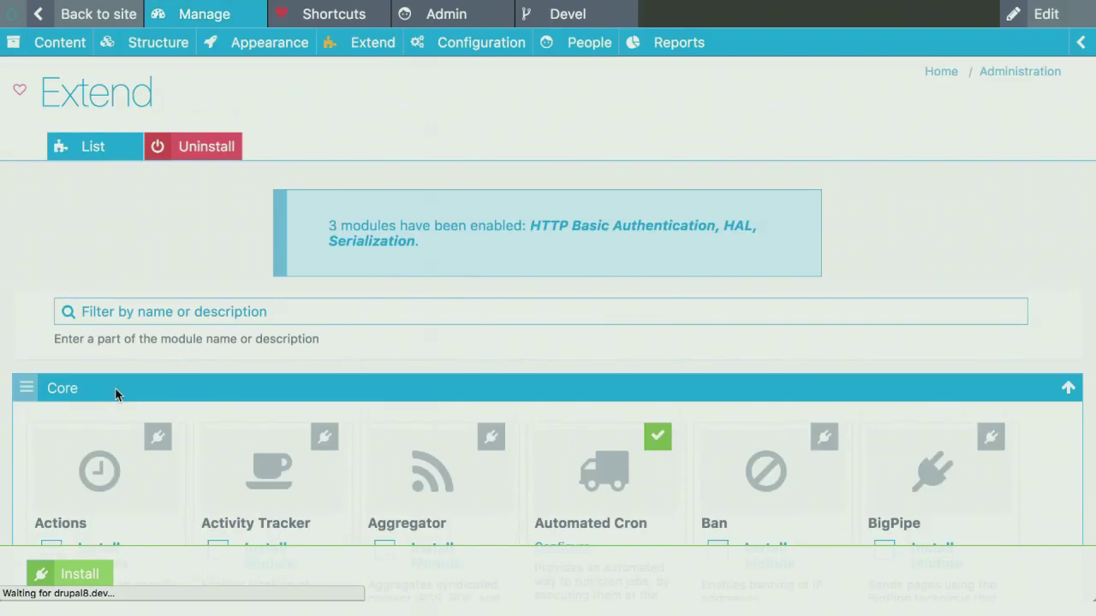
Step: Filter the module list by "display su"
{"action": "left_click", "coordinate": [111, 303]}
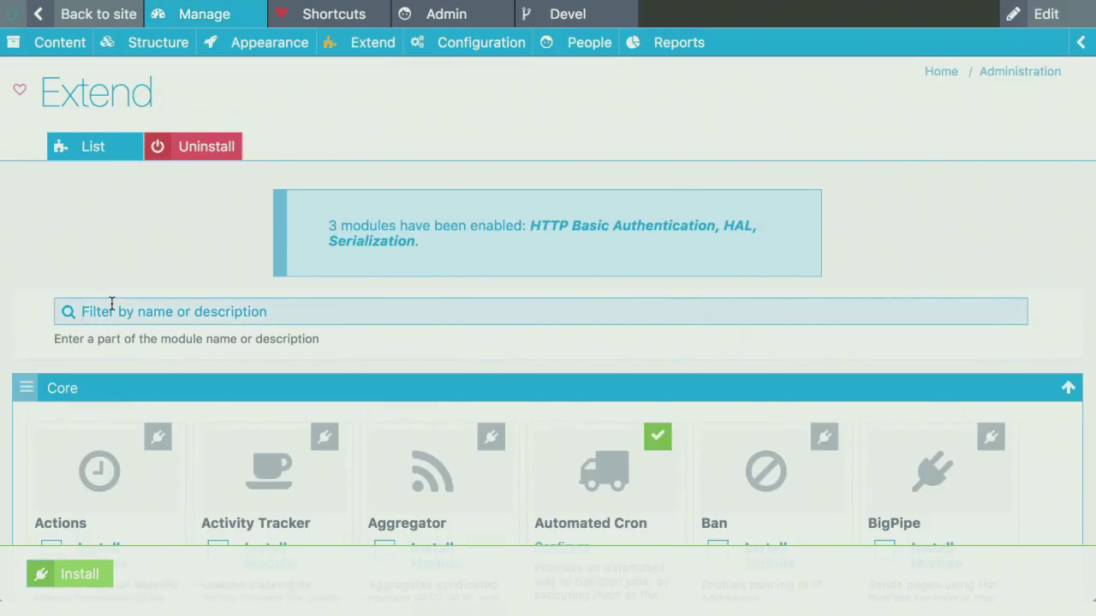
{"action": "type", "text": "display su"}
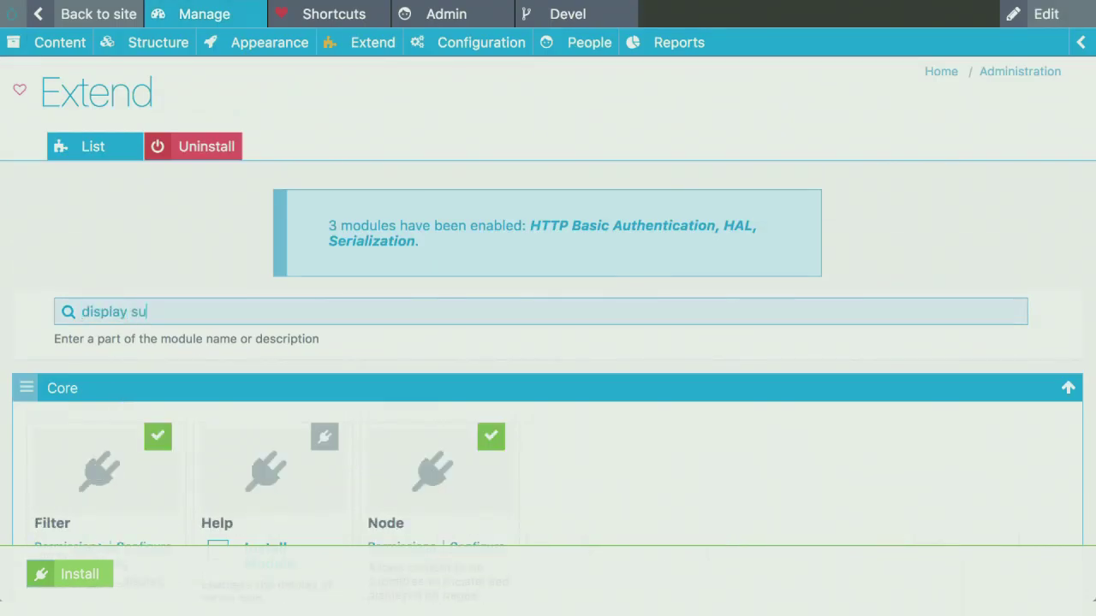
Step: Hide the descriptions on the Configuration page and look through its compact groups of settings links
{"action": "scroll", "coordinate": [237, 354], "scroll_direction": "down", "scroll_amount": 5}
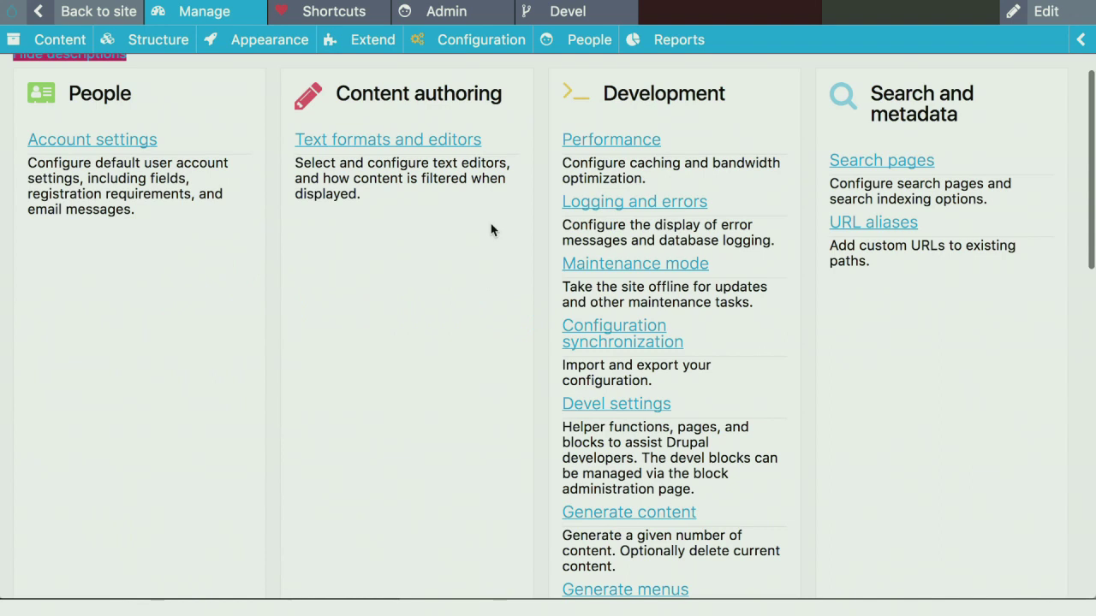
{"action": "scroll", "coordinate": [491, 230], "scroll_direction": "down", "scroll_amount": 9}
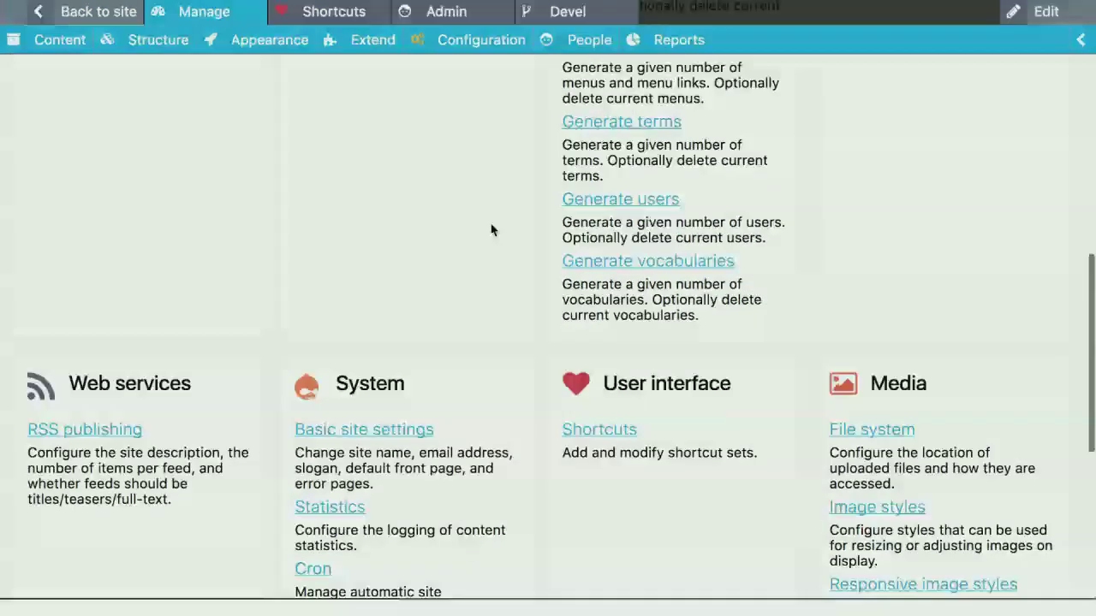
{"action": "scroll", "coordinate": [491, 227], "scroll_direction": "up", "scroll_amount": 15}
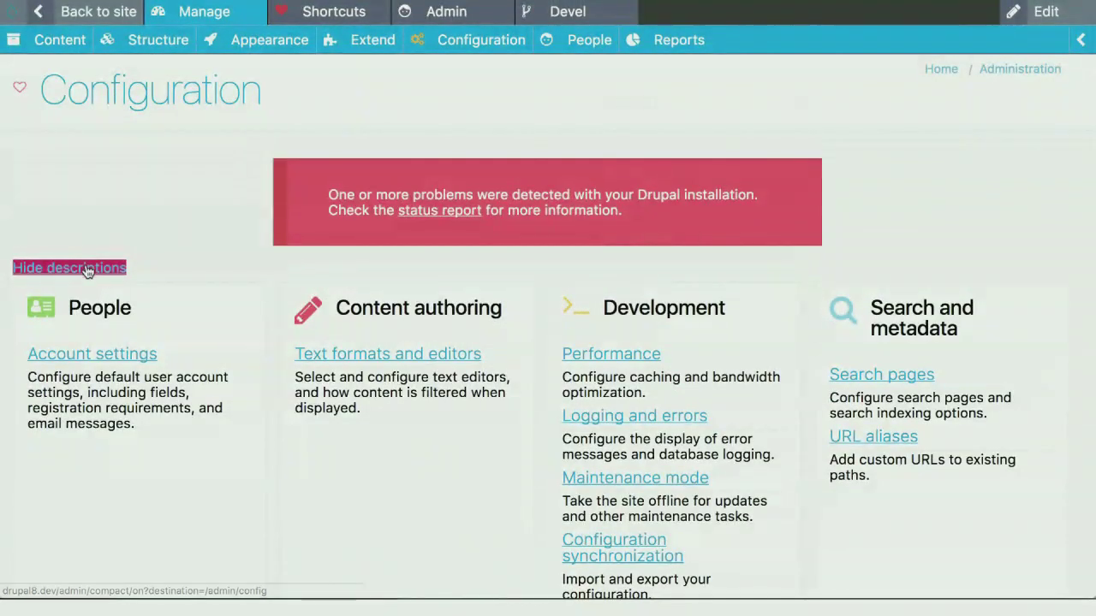
{"action": "left_click", "coordinate": [86, 271]}
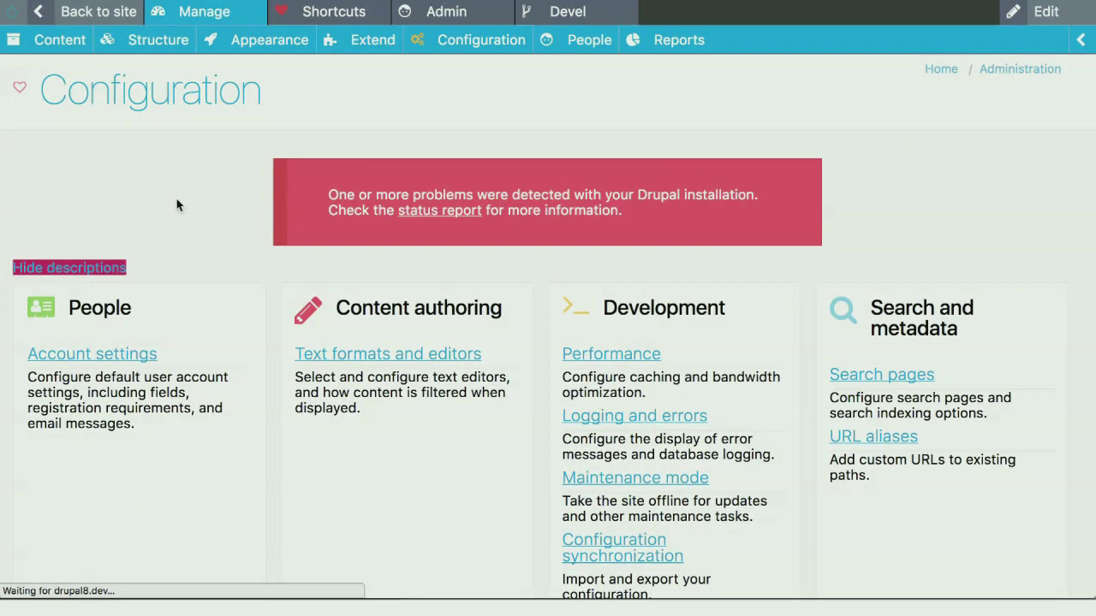
{"action": "scroll", "coordinate": [177, 205], "scroll_direction": "down", "scroll_amount": 3}
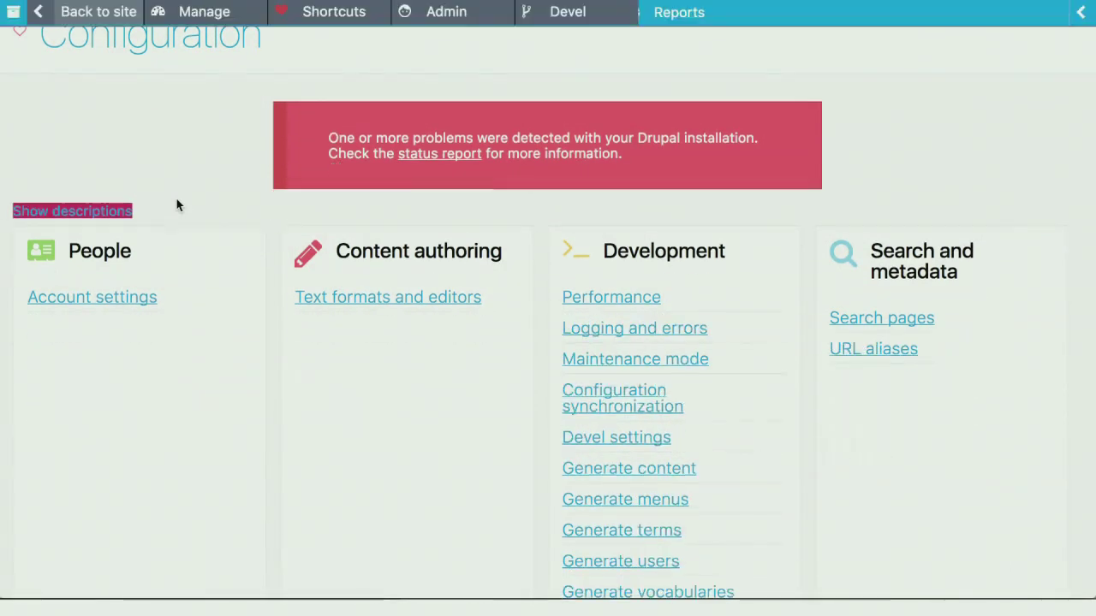
{"action": "scroll", "coordinate": [176, 205], "scroll_direction": "down", "scroll_amount": 5}
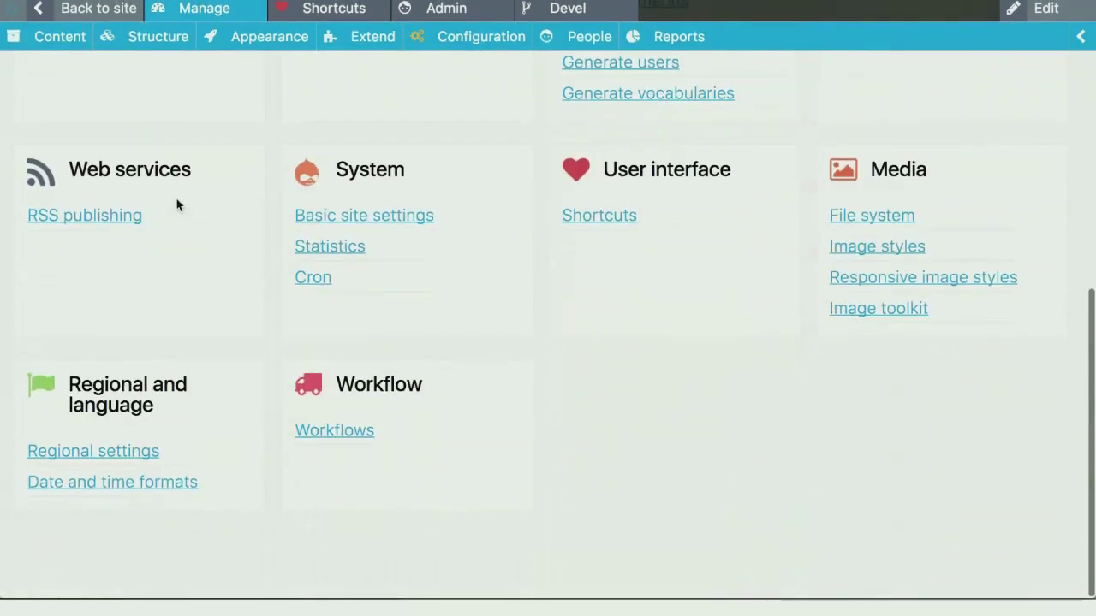
{"action": "scroll", "coordinate": [177, 206], "scroll_direction": "up", "scroll_amount": 10}
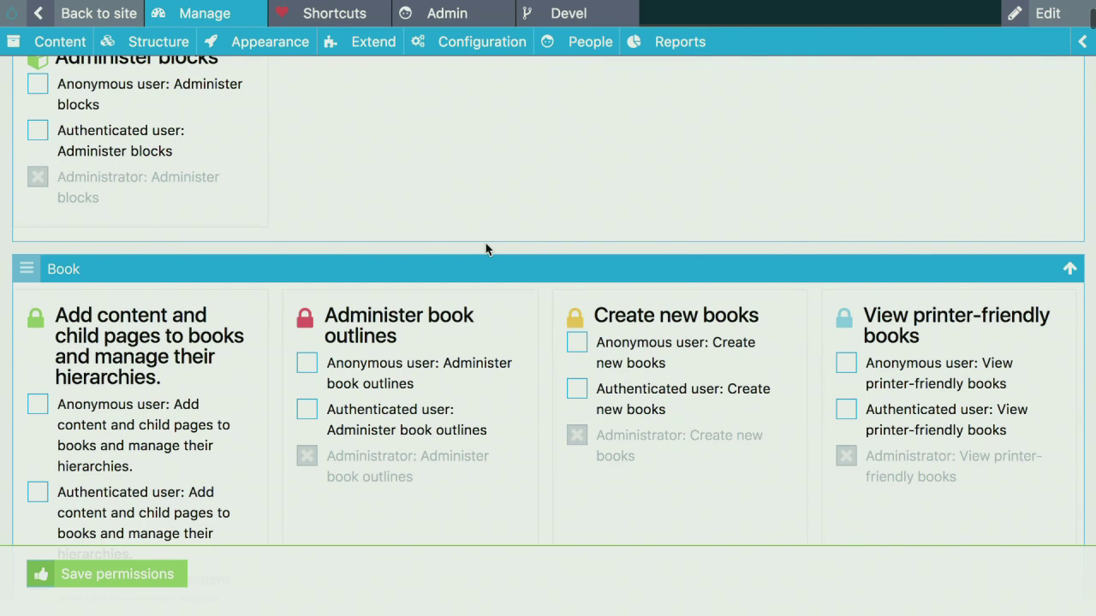
Step: Toggle the Book group on the permissions page and search the page for "Administer permissions"
{"action": "scroll", "coordinate": [485, 250], "scroll_direction": "down", "scroll_amount": 3}
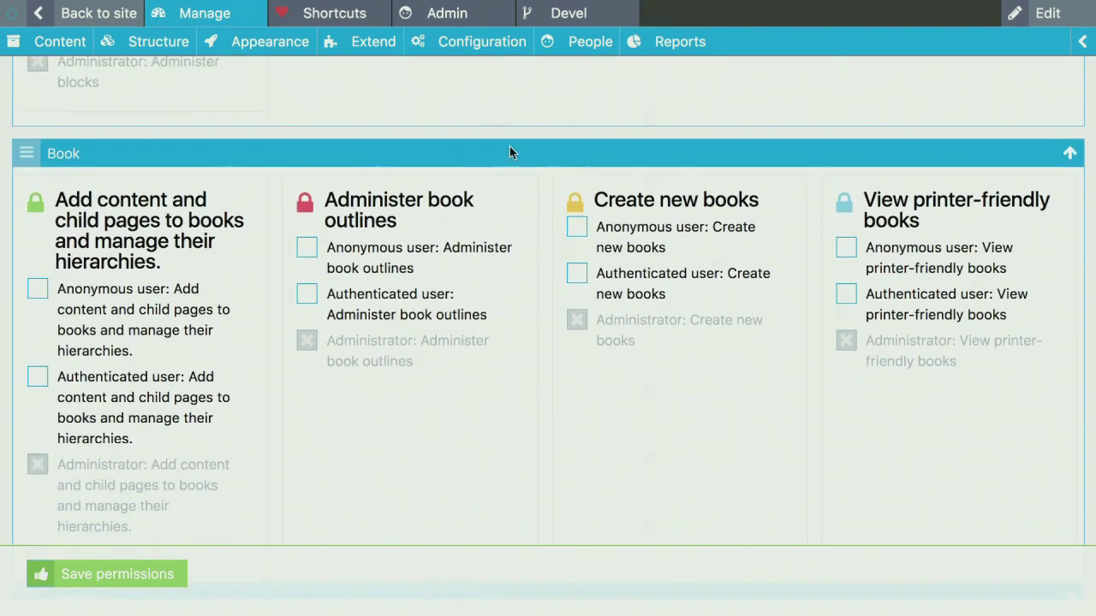
{"action": "left_click", "coordinate": [505, 154]}
{"action": "scroll", "coordinate": [434, 212], "scroll_direction": "down", "scroll_amount": 5}
{"action": "scroll", "coordinate": [434, 209], "scroll_direction": "down", "scroll_amount": 20}
{"action": "scroll", "coordinate": [435, 209], "scroll_direction": "down", "scroll_amount": 8}
{"action": "scroll", "coordinate": [435, 214], "scroll_direction": "down", "scroll_amount": 20}
{"action": "scroll", "coordinate": [435, 215], "scroll_direction": "down", "scroll_amount": 5}
{"action": "key", "text": "ctrl+f"}
{"action": "key", "text": "Return"}
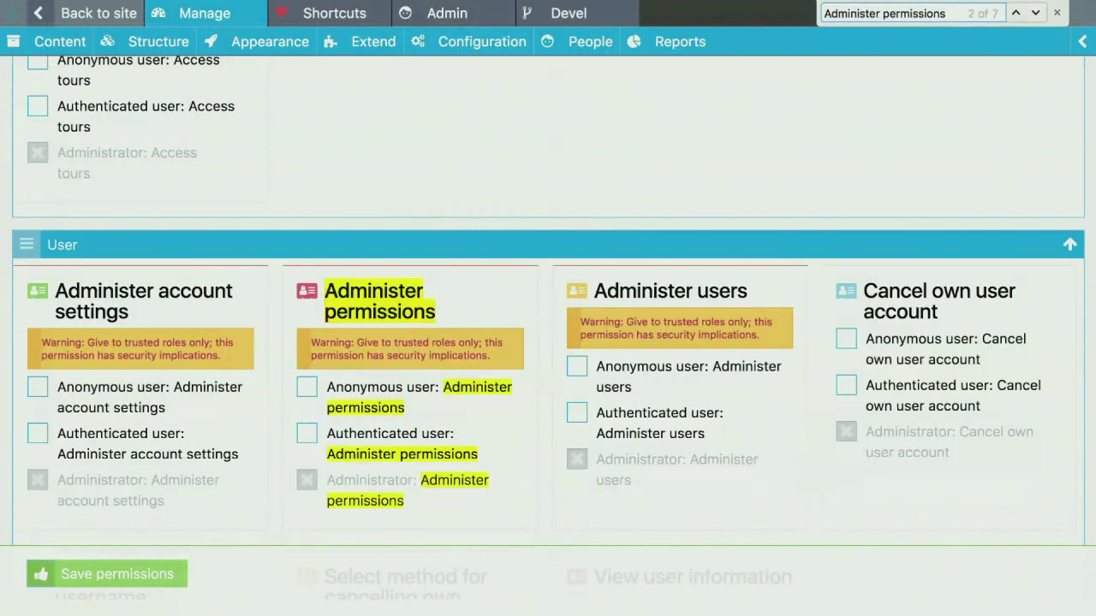
Step: Grant Administer permissions to anonymous and authenticated users and Administer users to anonymous users, and save the permissions
{"action": "scroll", "coordinate": [289, 379], "scroll_direction": "down", "scroll_amount": 1}
{"action": "left_click", "coordinate": [307, 360]}
{"action": "left_click", "coordinate": [307, 407]}
{"action": "left_click", "coordinate": [576, 338]}
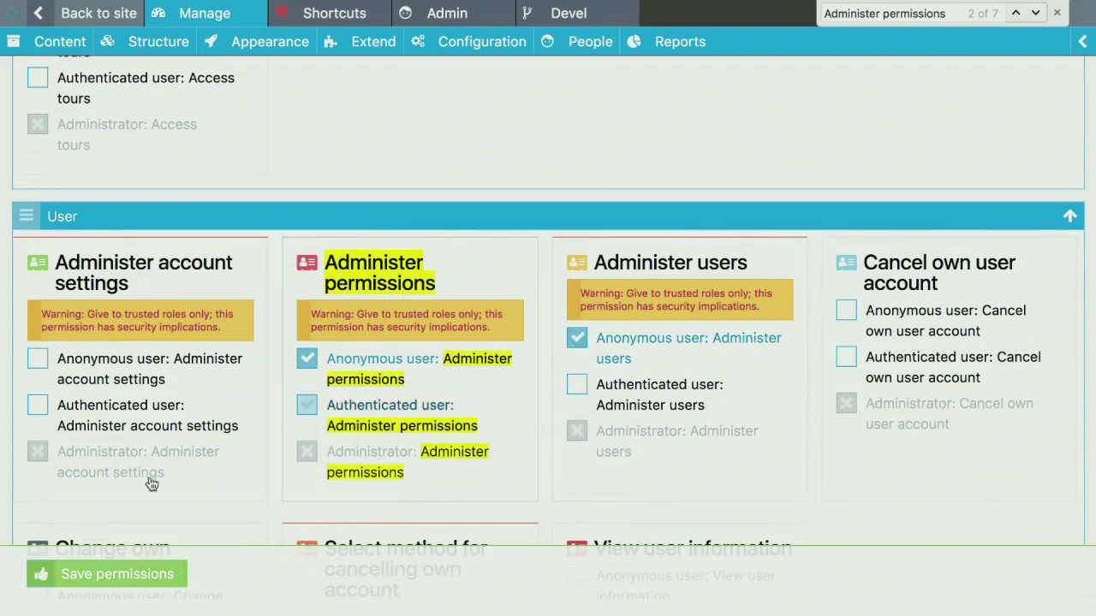
{"action": "left_click", "coordinate": [80, 579]}
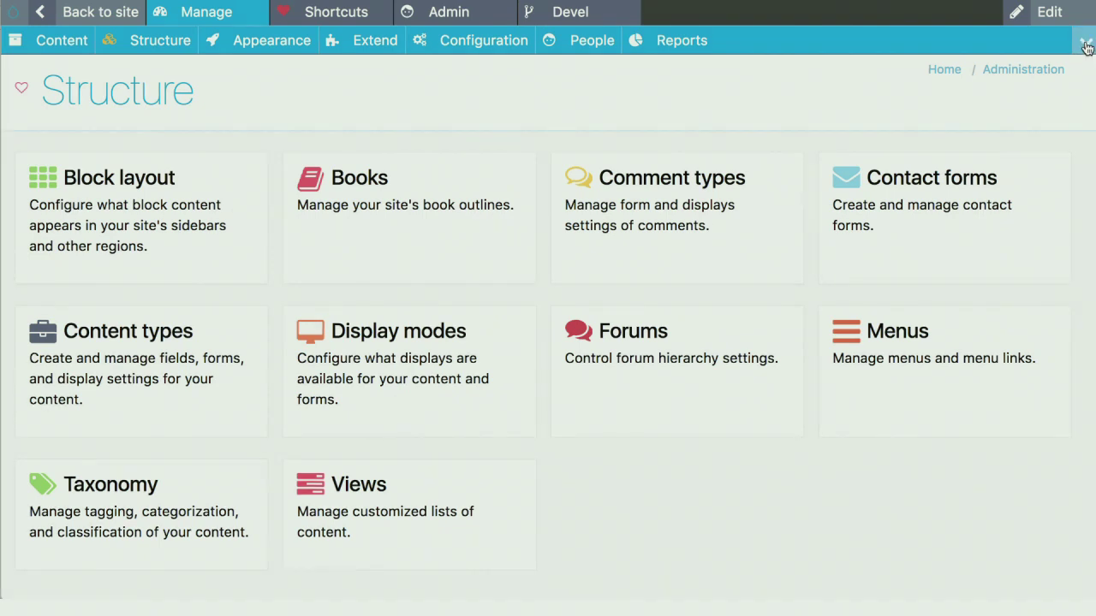
Step: Switch the administration toolbar between horizontal and vertical orientation on the Structure page, leaving it vertical
{"action": "left_click", "coordinate": [1085, 48]}
{"action": "left_click", "coordinate": [1085, 47]}
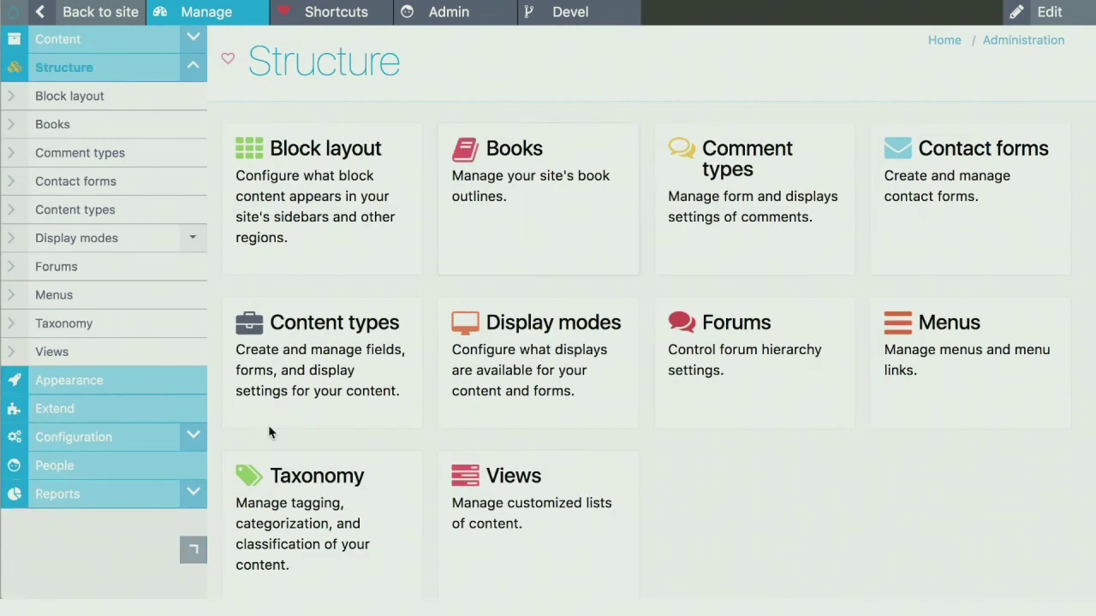
{"action": "left_click", "coordinate": [195, 553]}
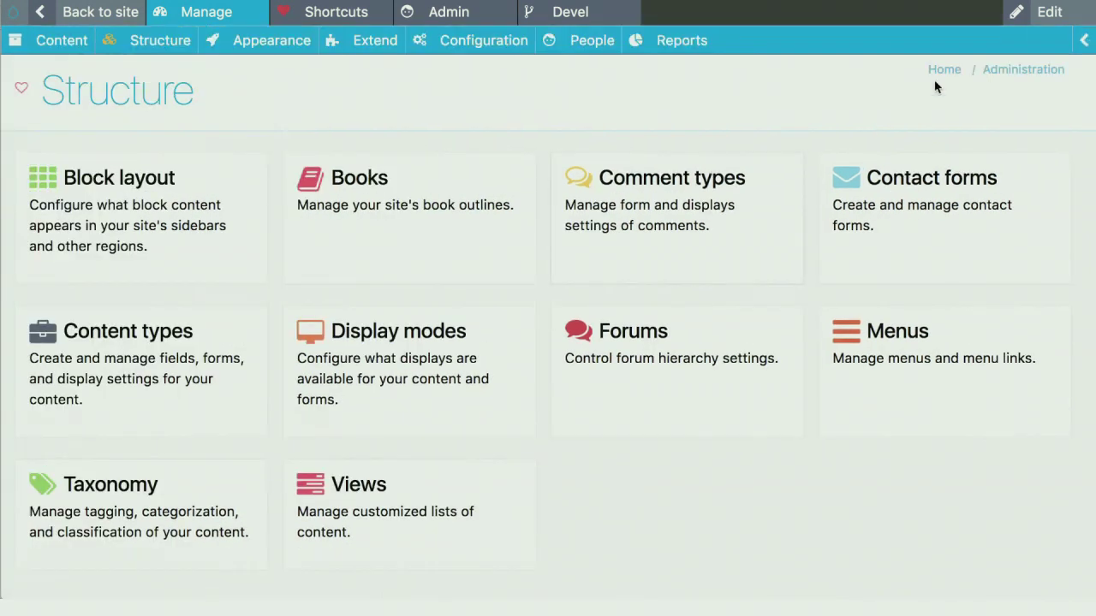
{"action": "left_click", "coordinate": [1080, 48]}
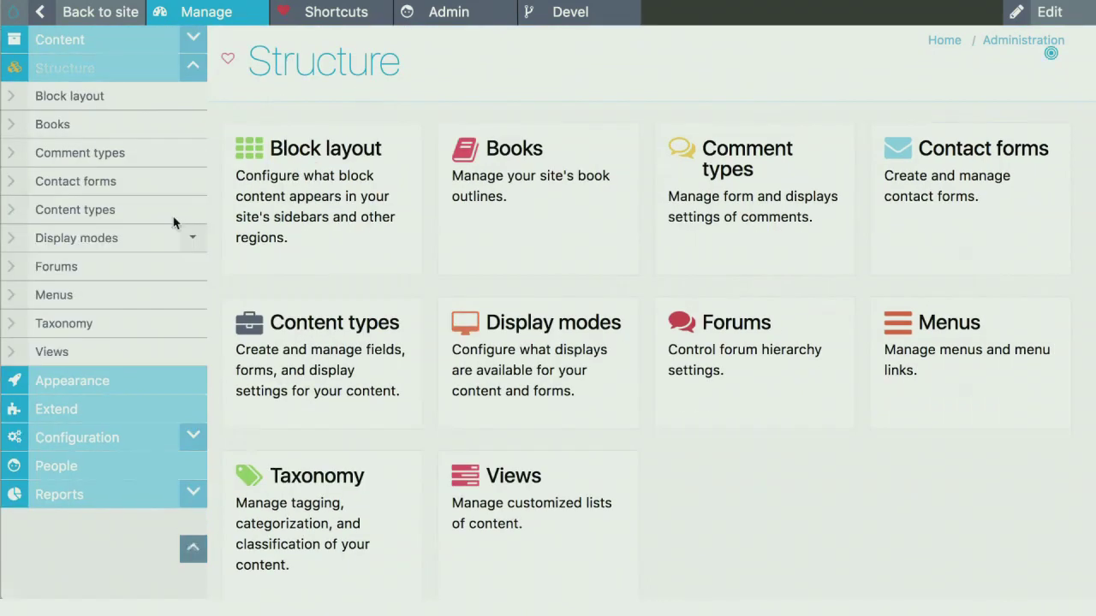
Step: Expand and collapse the Display modes, Content, Structure and Configuration submenus in the vertical administration toolbar
{"action": "left_click", "coordinate": [190, 240]}
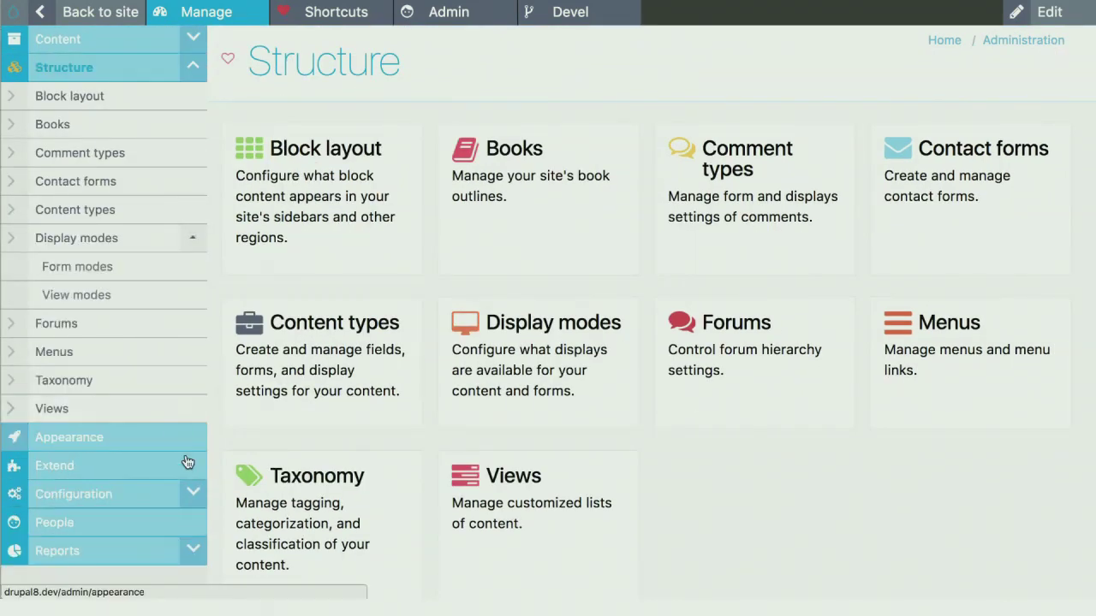
{"action": "left_click", "coordinate": [192, 239]}
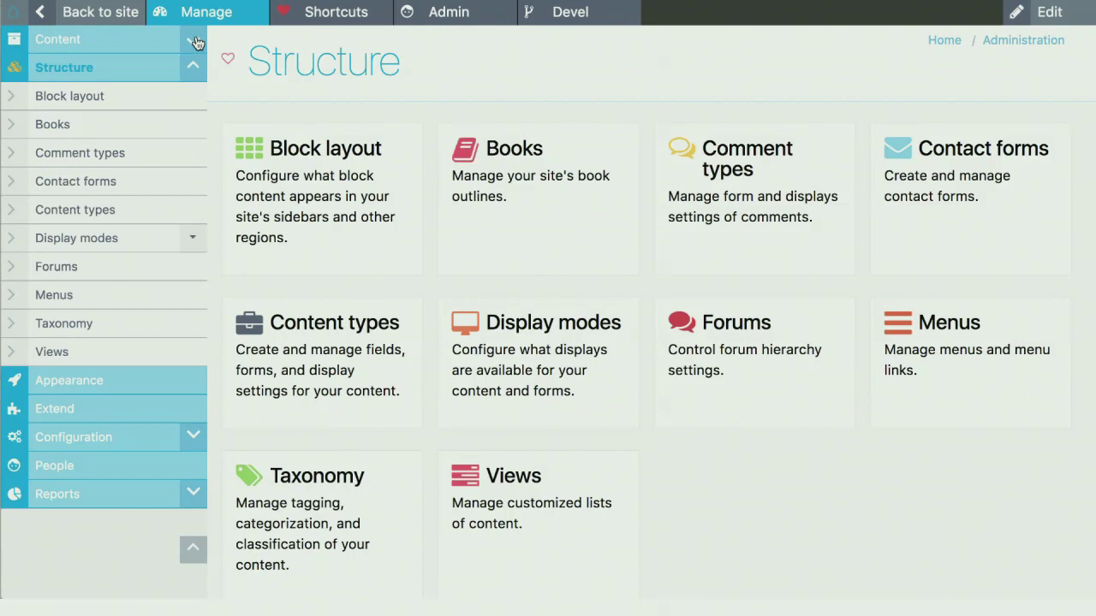
{"action": "left_click", "coordinate": [194, 38]}
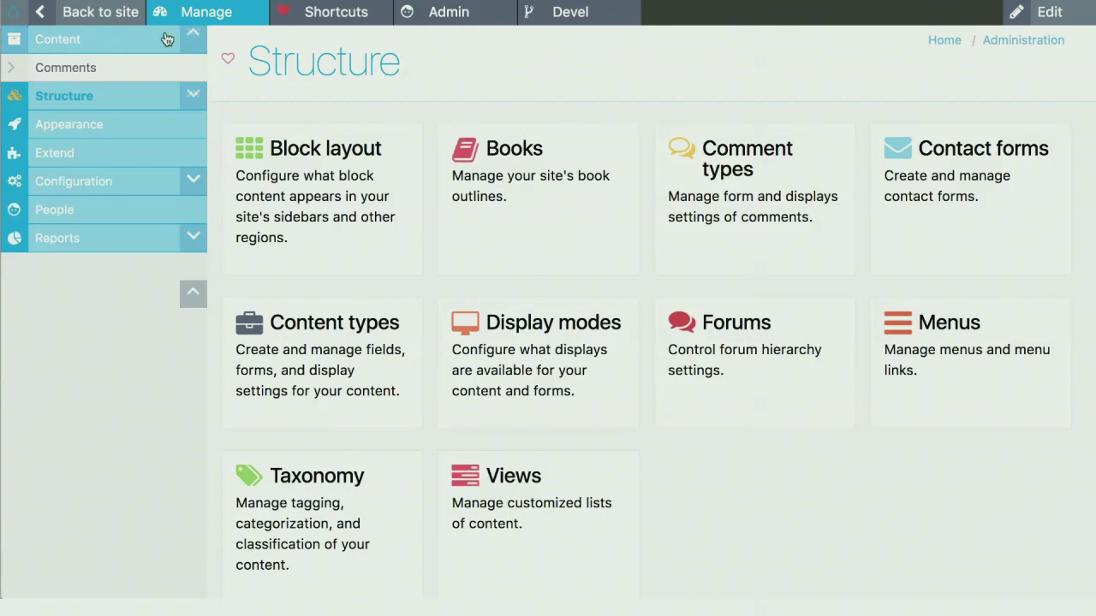
{"action": "left_click", "coordinate": [193, 100]}
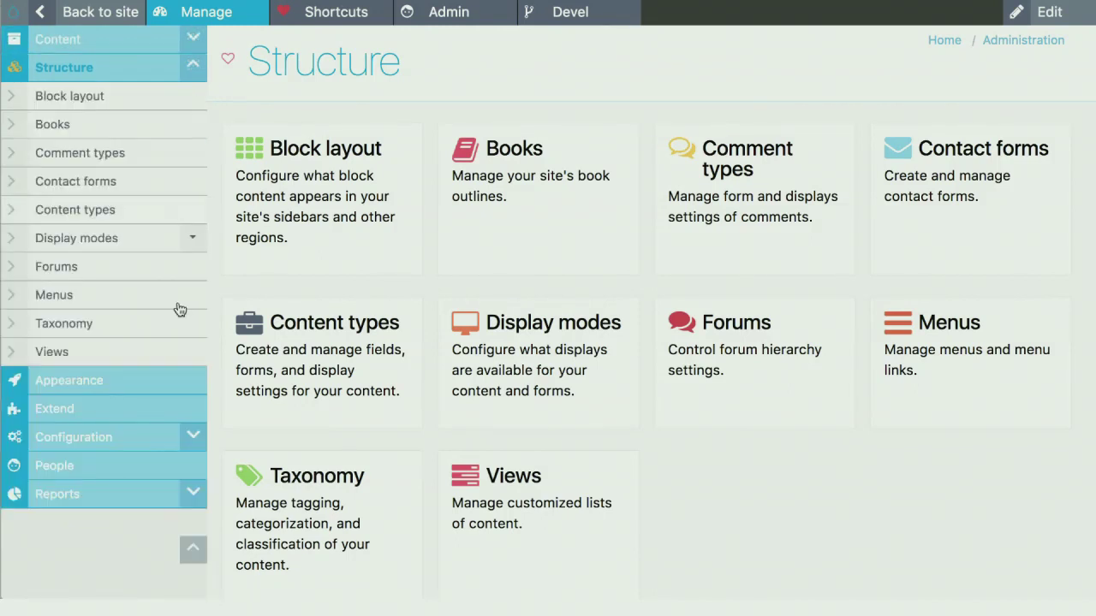
{"action": "left_click", "coordinate": [191, 438]}
{"action": "left_click", "coordinate": [192, 212]}
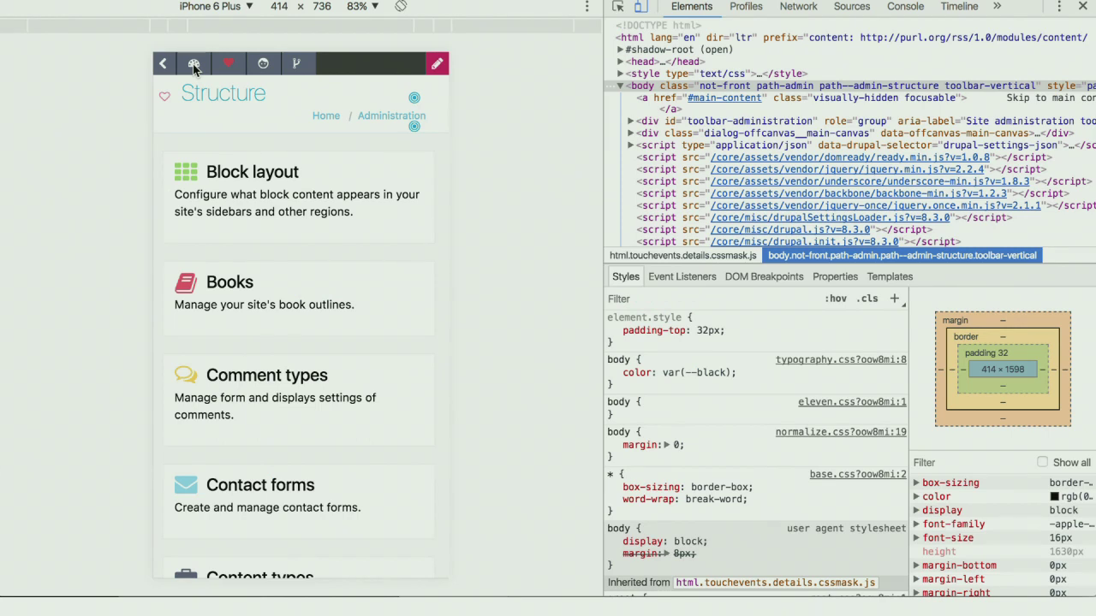
Step: In the iPhone 6 Plus preview, collapse Structure in the Manage tray and inspect the Shortcuts and user account trays
{"action": "left_click", "coordinate": [193, 66]}
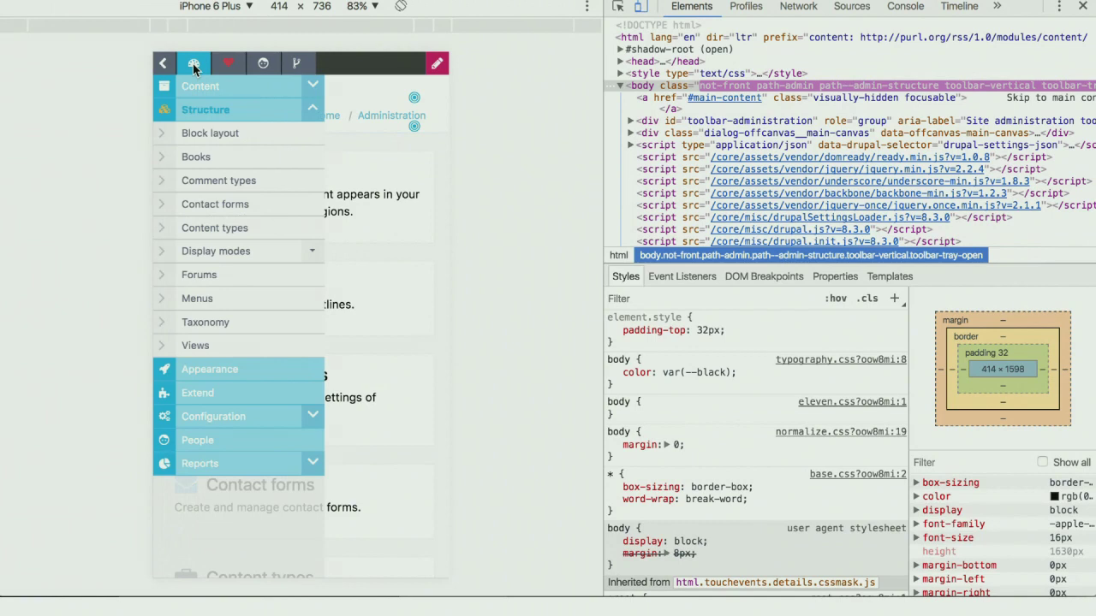
{"action": "left_click", "coordinate": [314, 108]}
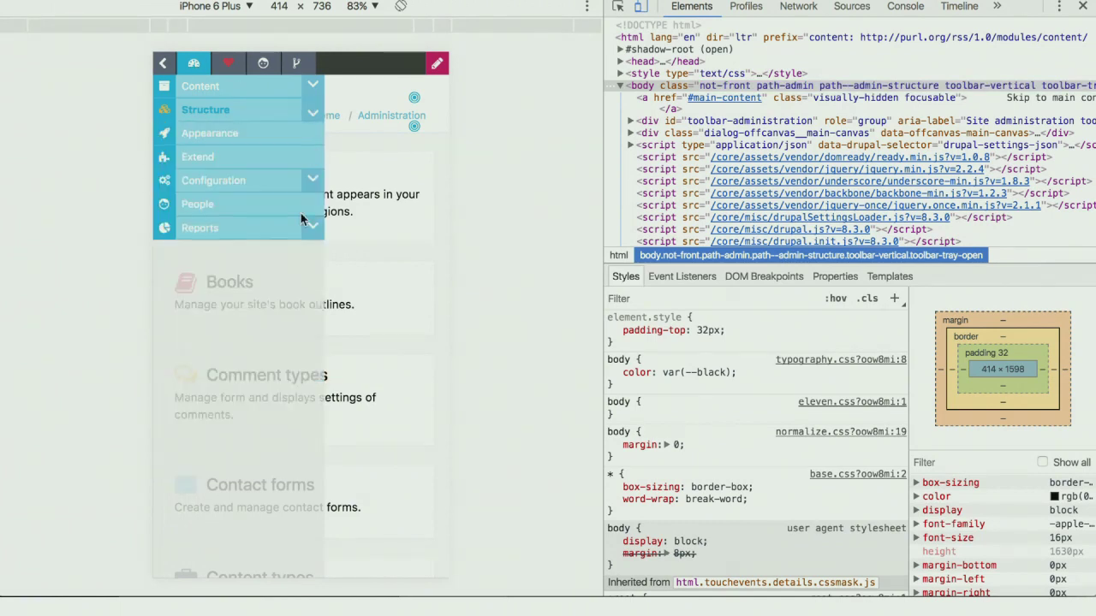
{"action": "left_click", "coordinate": [228, 66]}
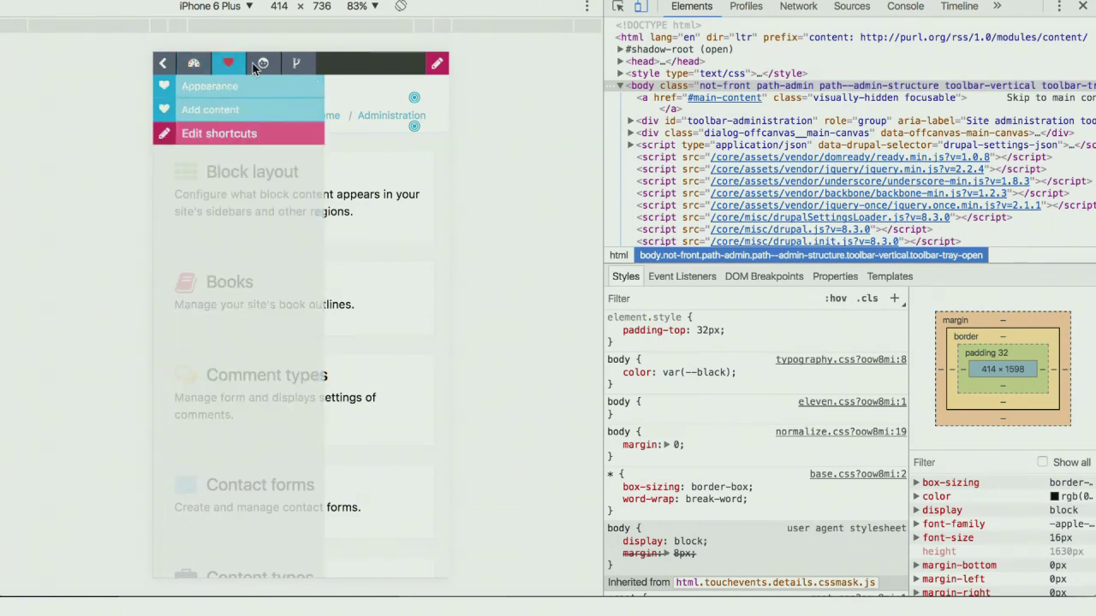
{"action": "left_click", "coordinate": [264, 64]}
{"action": "left_click", "coordinate": [268, 66]}
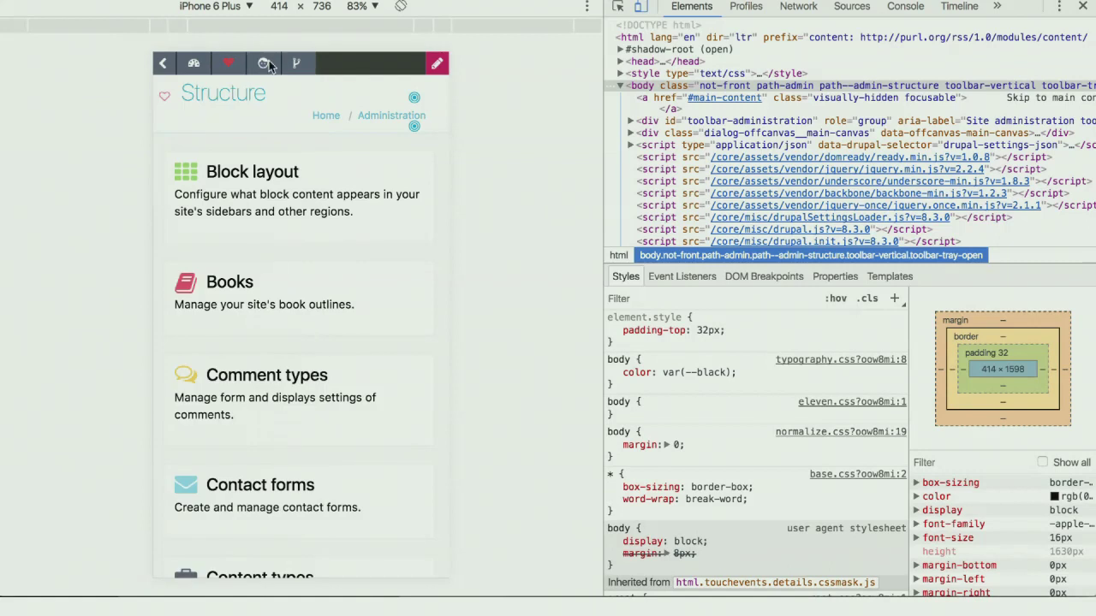
Step: Show the page title block's contextual options in the mobile preview, and expand Structure in the Manage tray
{"action": "left_click", "coordinate": [415, 97]}
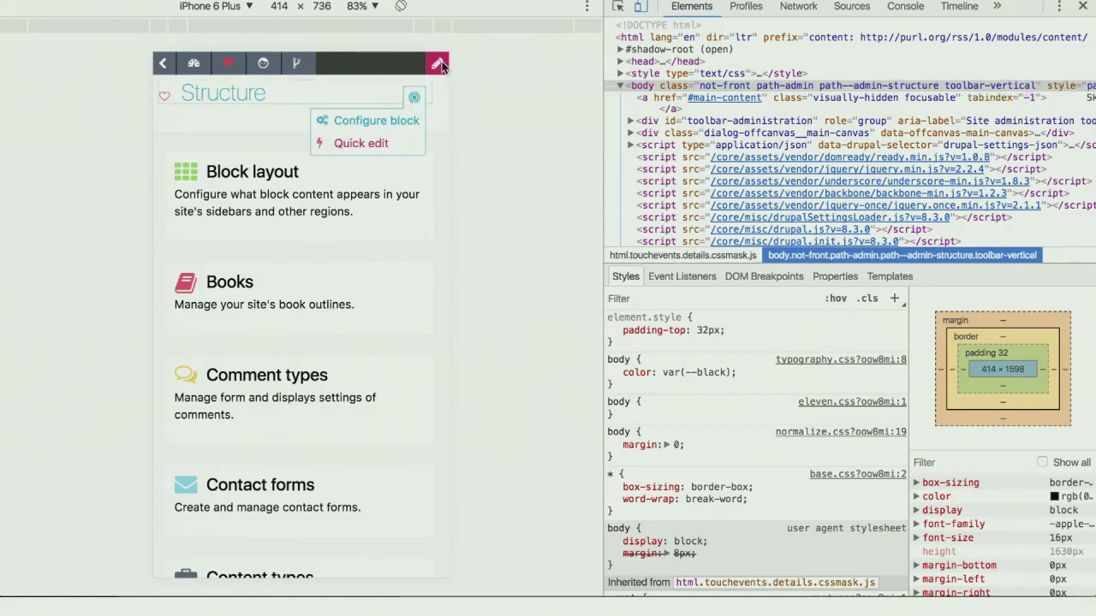
{"action": "left_click", "coordinate": [194, 65]}
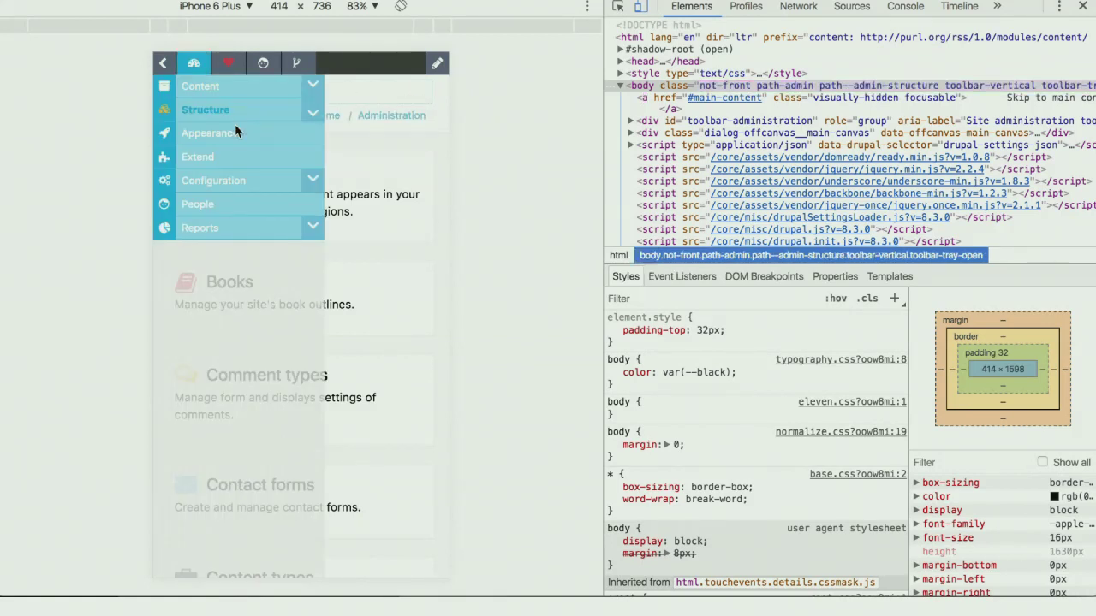
{"action": "left_click", "coordinate": [313, 113]}
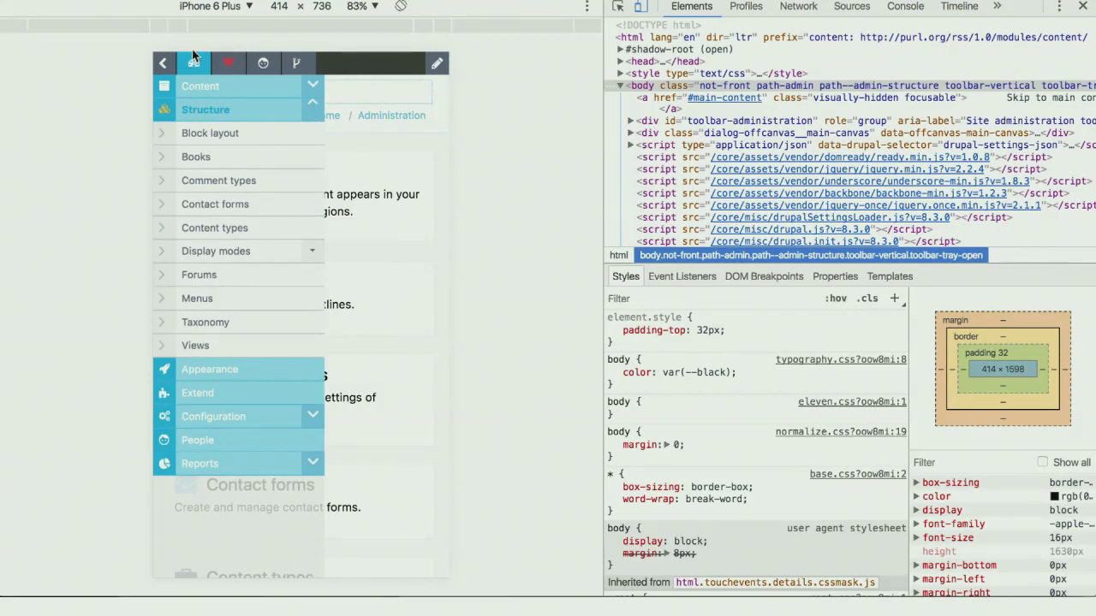
Step: Close the Manage tray, rotate the iPhone 6 Plus preview to landscape and look through the Structure page
{"action": "left_click", "coordinate": [194, 65]}
{"action": "left_click", "coordinate": [401, 7]}
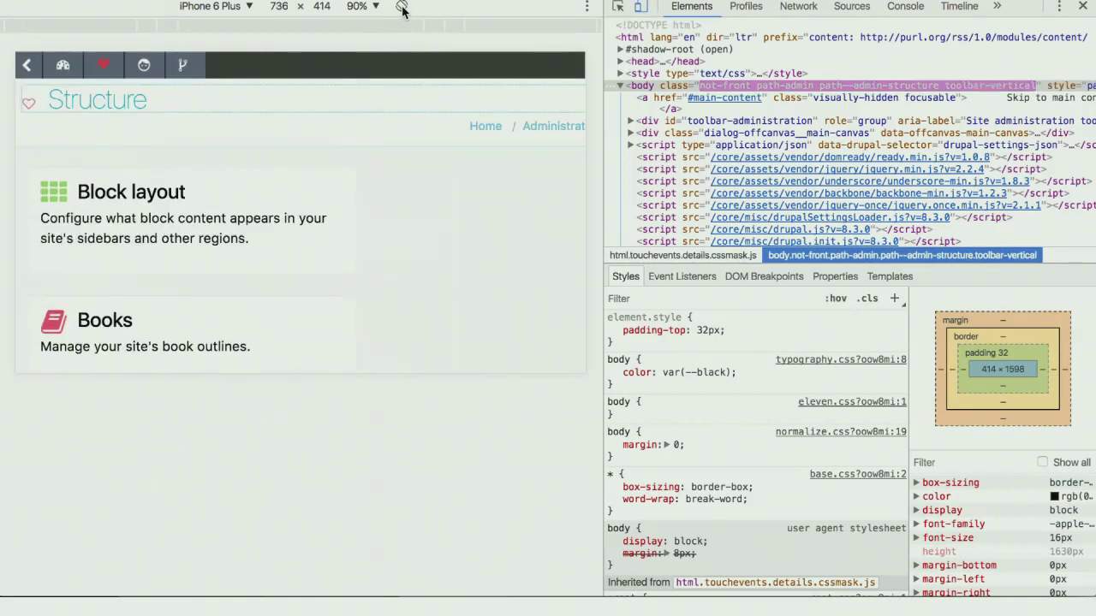
{"action": "scroll", "coordinate": [362, 147], "scroll_direction": "down", "scroll_amount": 5}
{"action": "scroll", "coordinate": [362, 147], "scroll_direction": "down", "scroll_amount": 3}
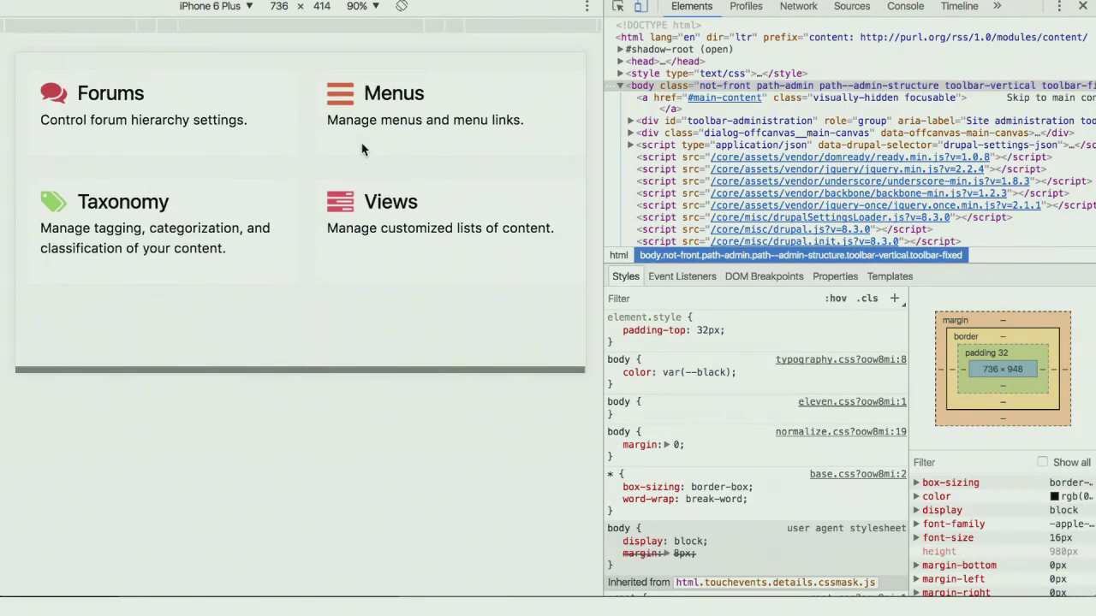
{"action": "scroll", "coordinate": [359, 146], "scroll_direction": "up", "scroll_amount": 8}
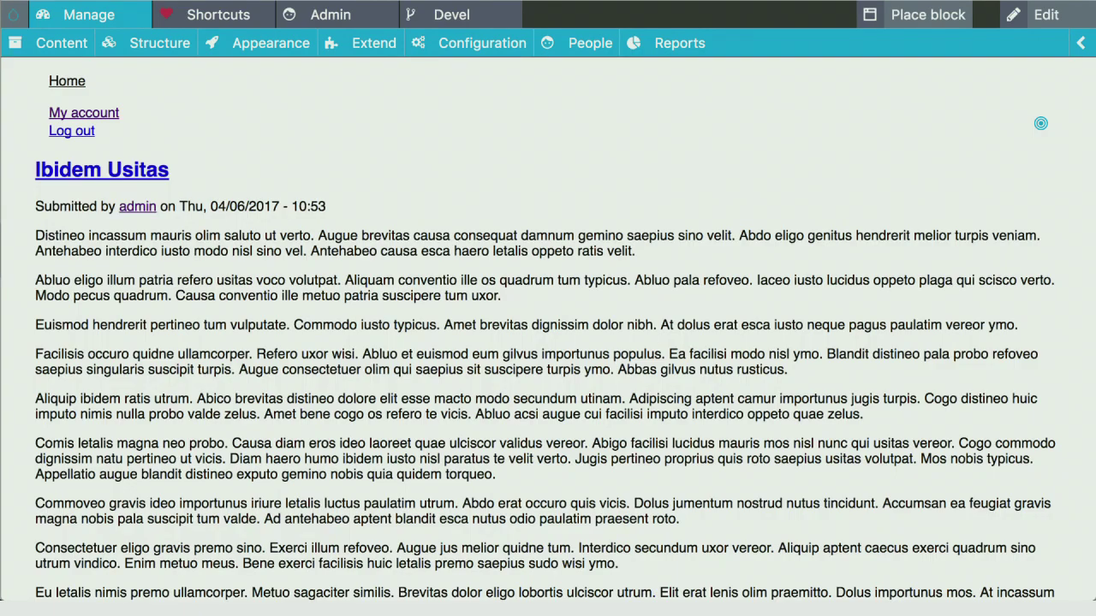
Step: Inspect the Quick edit settings of the user account menu block on the front page, and start Place block
{"action": "left_click", "coordinate": [1040, 124]}
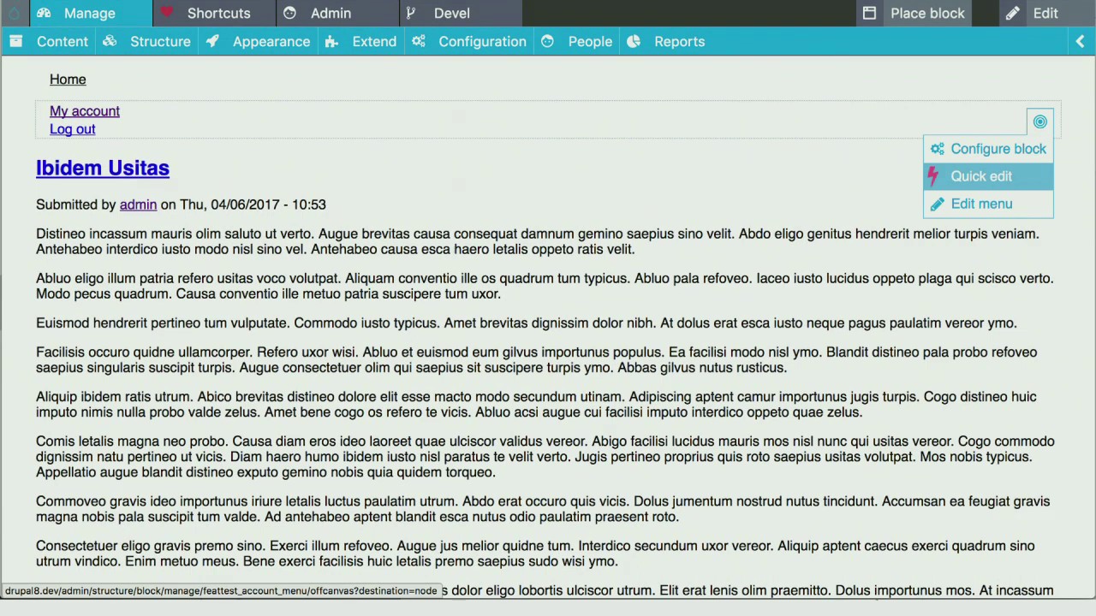
{"action": "left_click", "coordinate": [981, 176]}
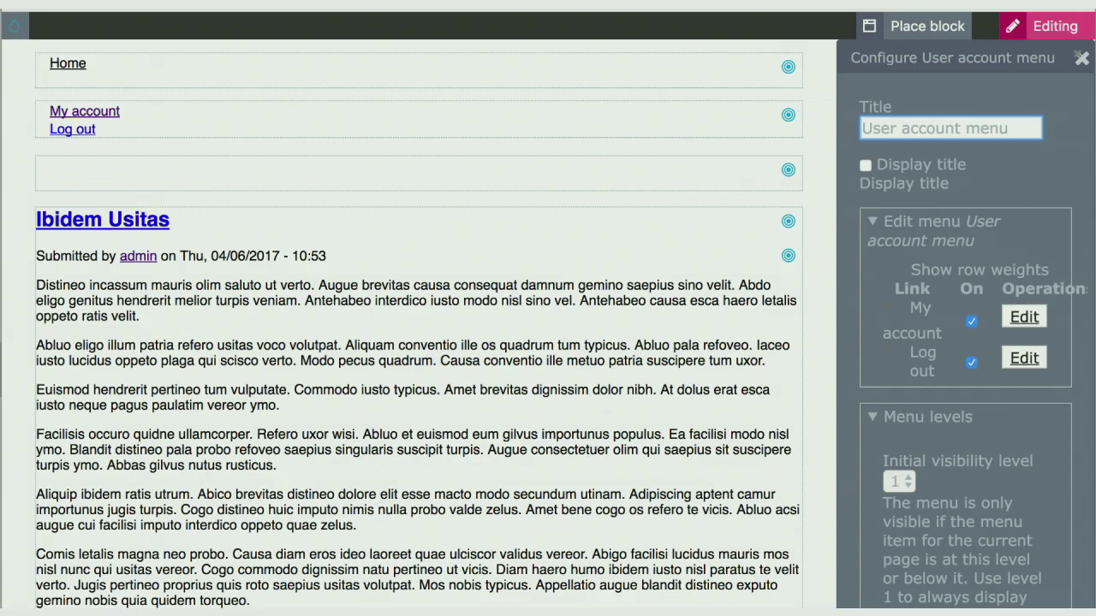
{"action": "key", "text": "Escape"}
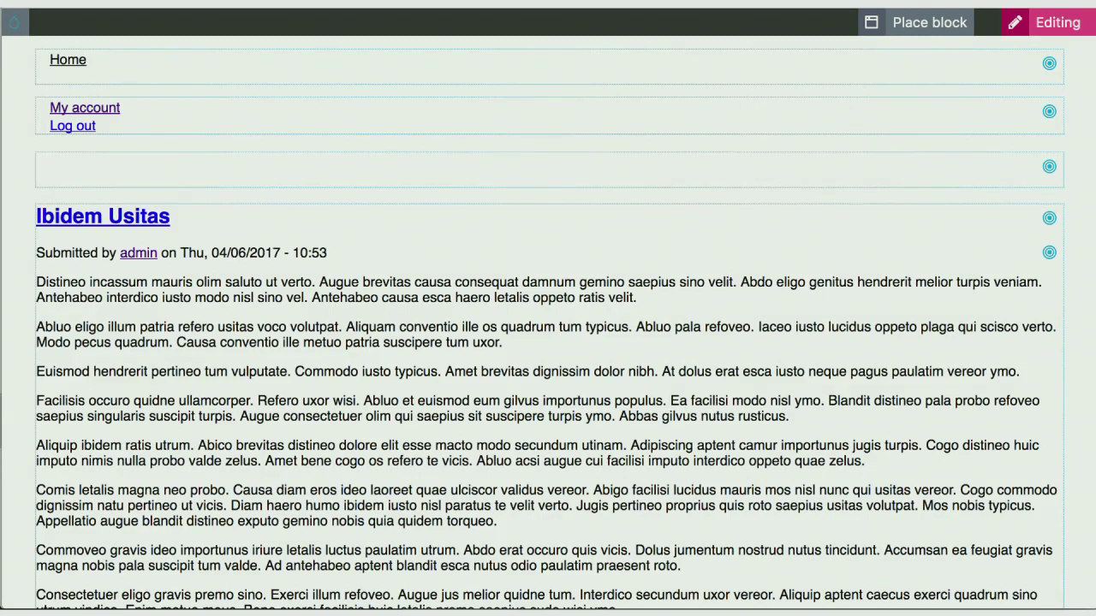
{"action": "left_click", "coordinate": [916, 22]}
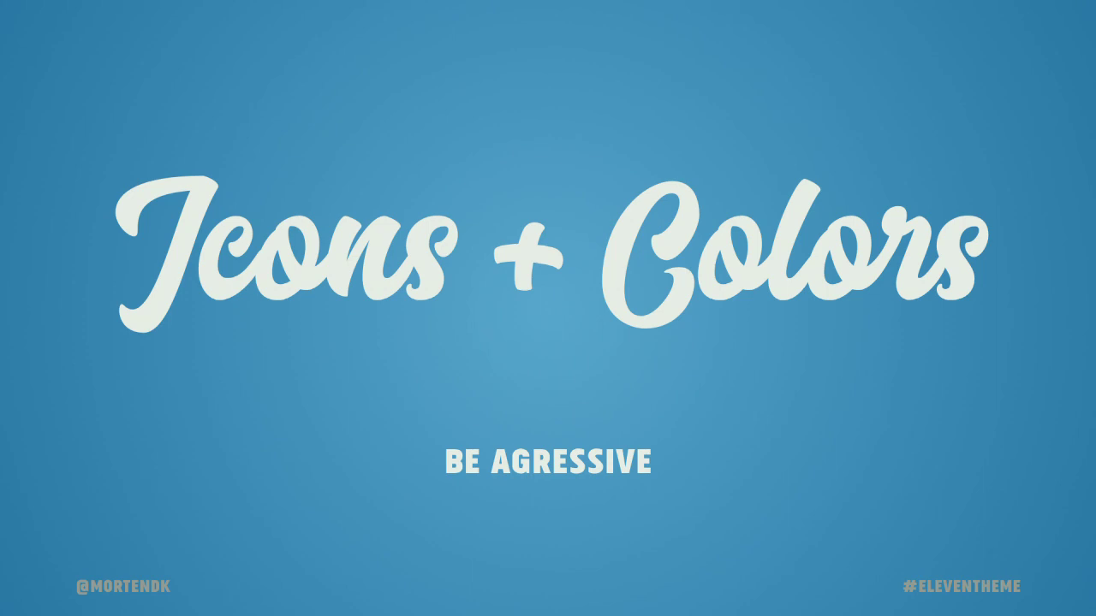
{"action": "key", "text": "Right"}
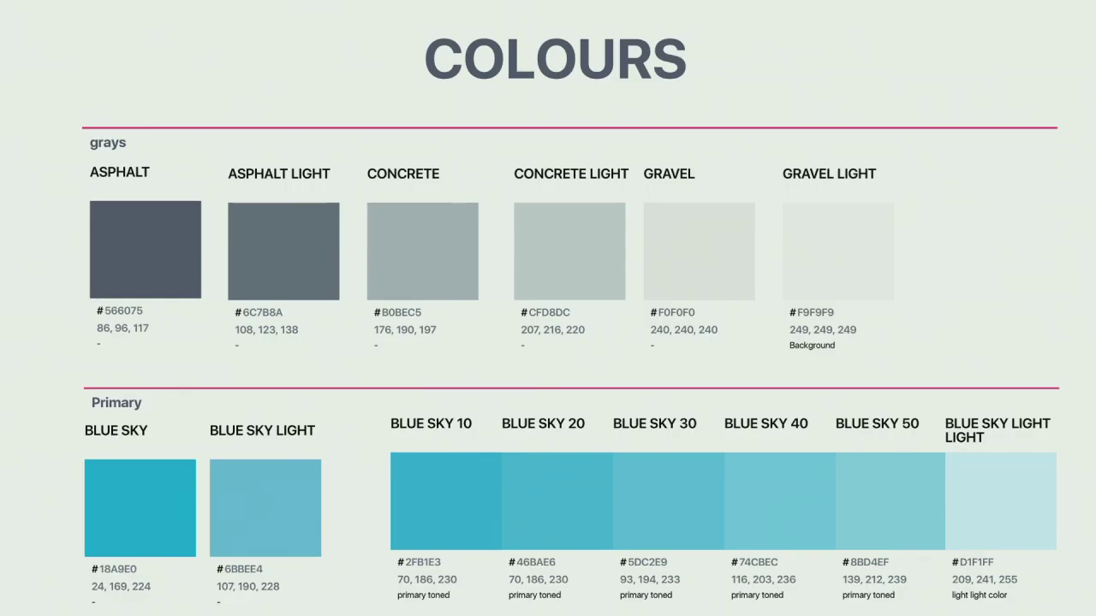